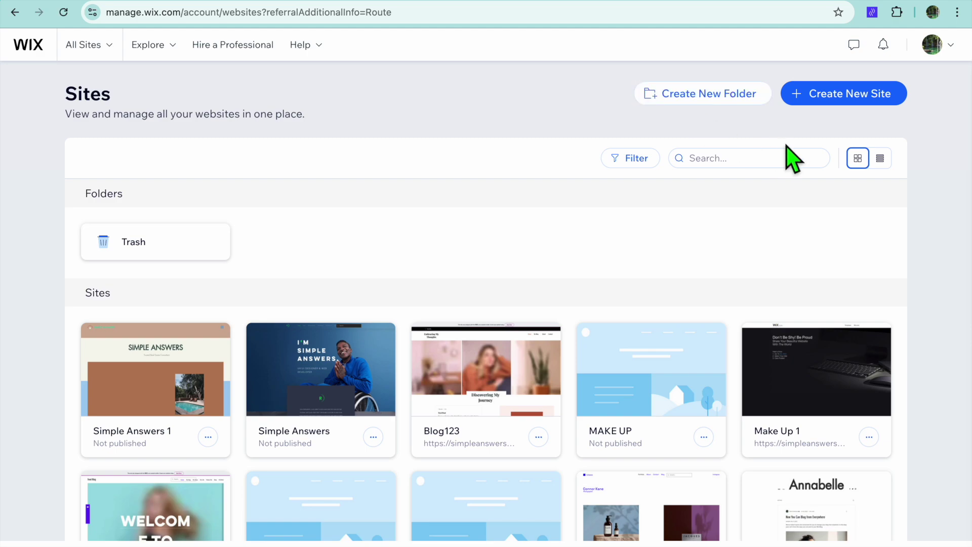
Start creating a new site and search the website types for PORTFOLIO
left_click(831, 100)
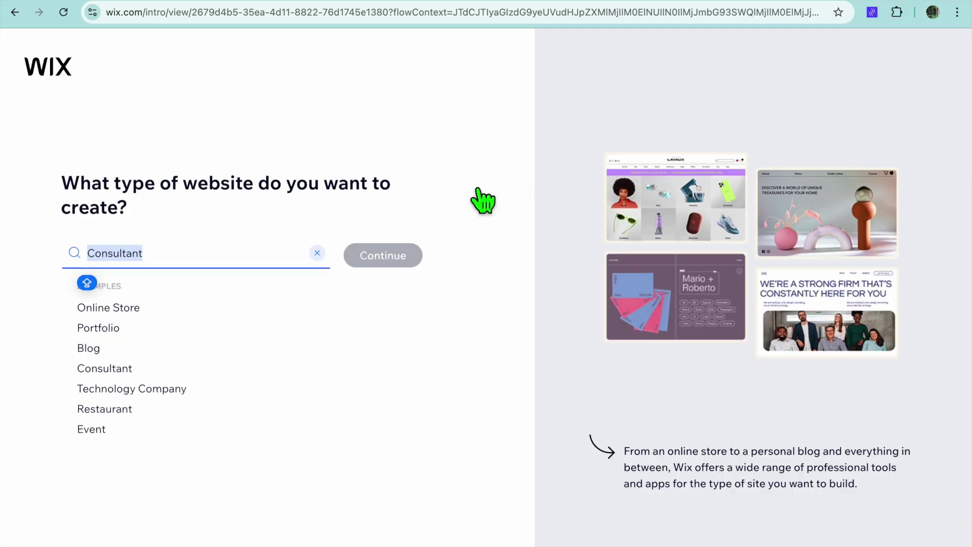
left_click(317, 252)
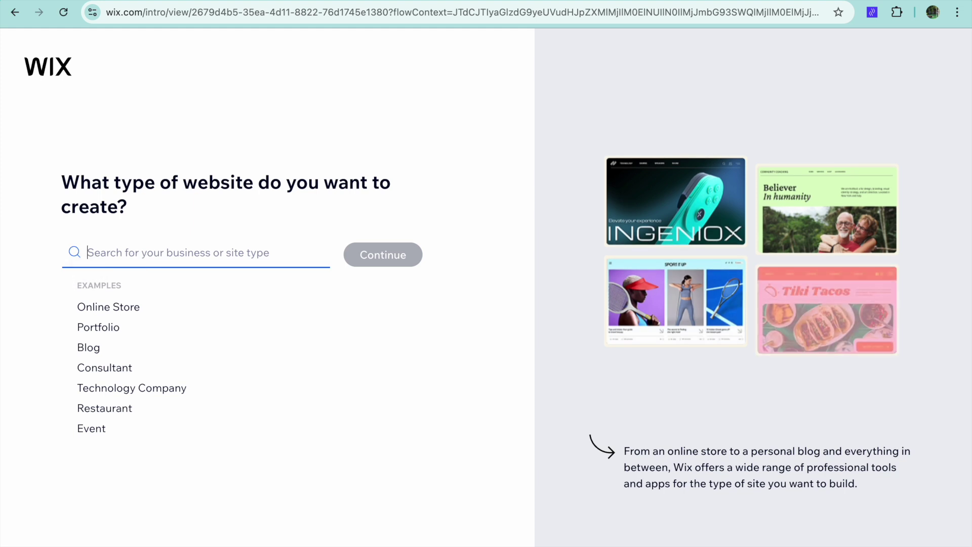
type("POR")
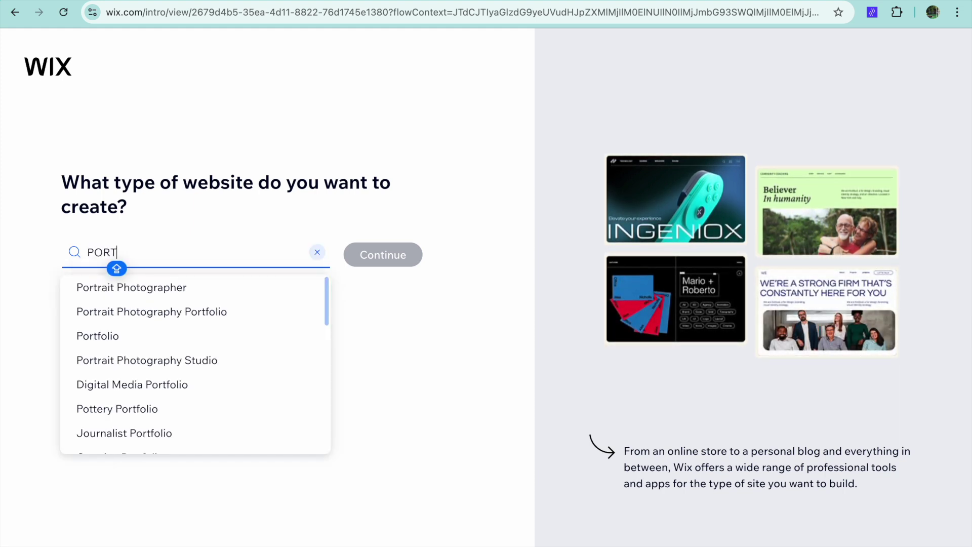
type("T")
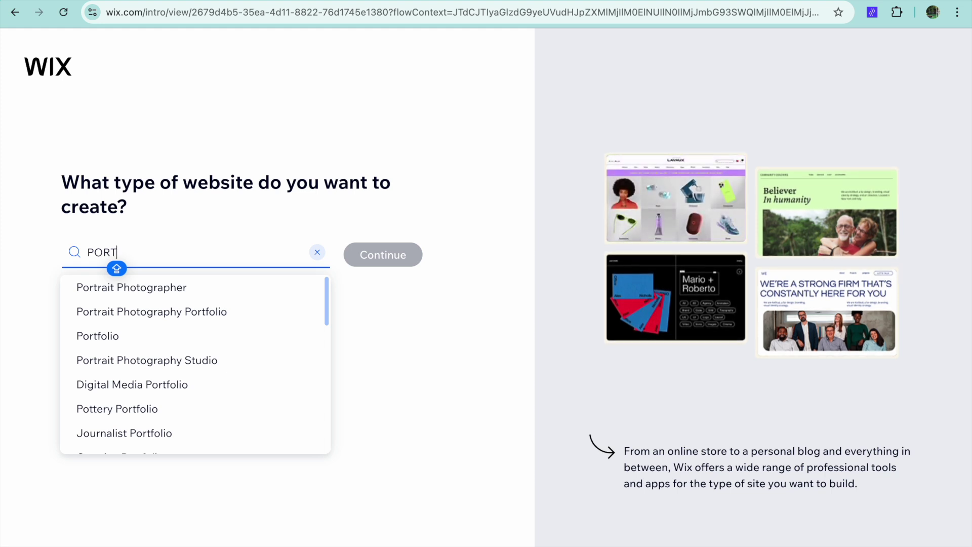
type("FOLIO")
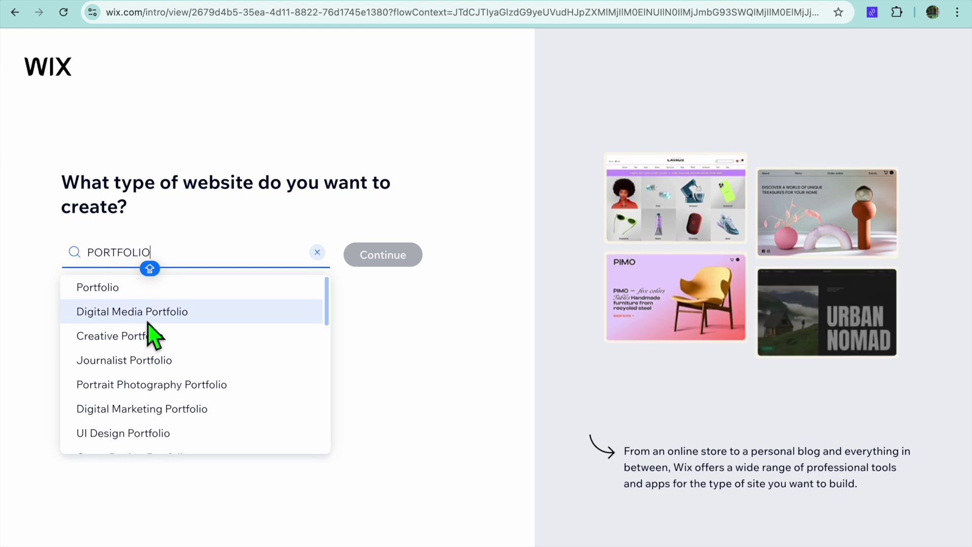
Look through the suggested portfolio website types
key("Down")
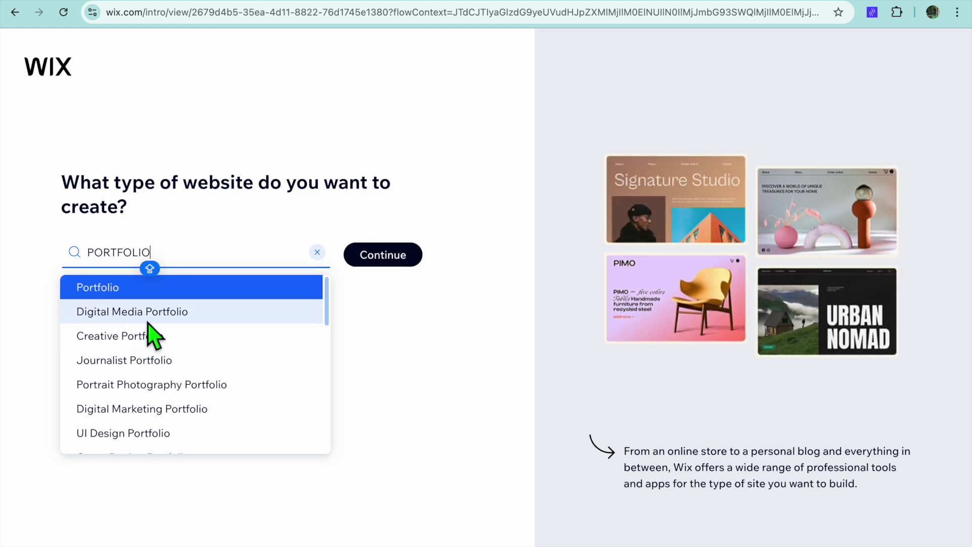
scroll(148, 326, "down", 1)
scroll(148, 326, "down", 1)
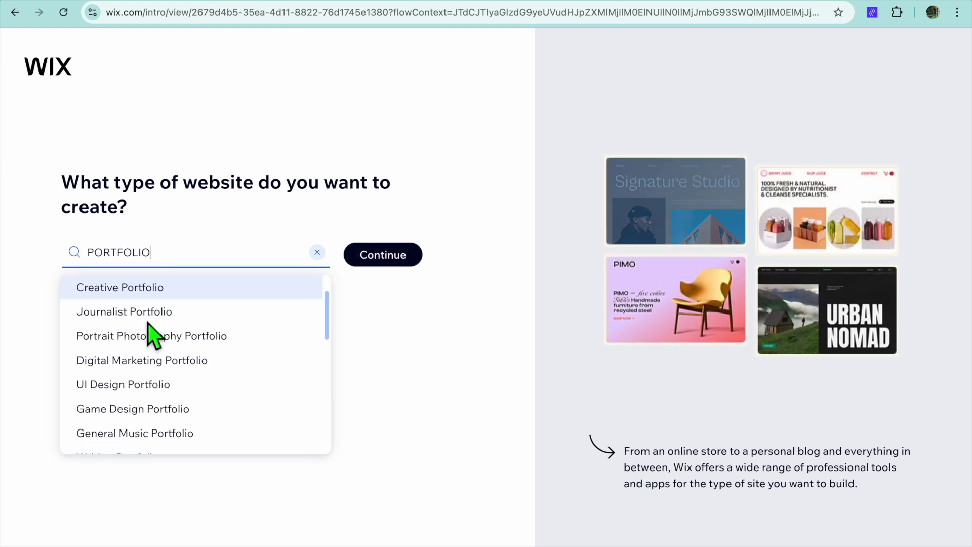
scroll(152, 334, "down", 2)
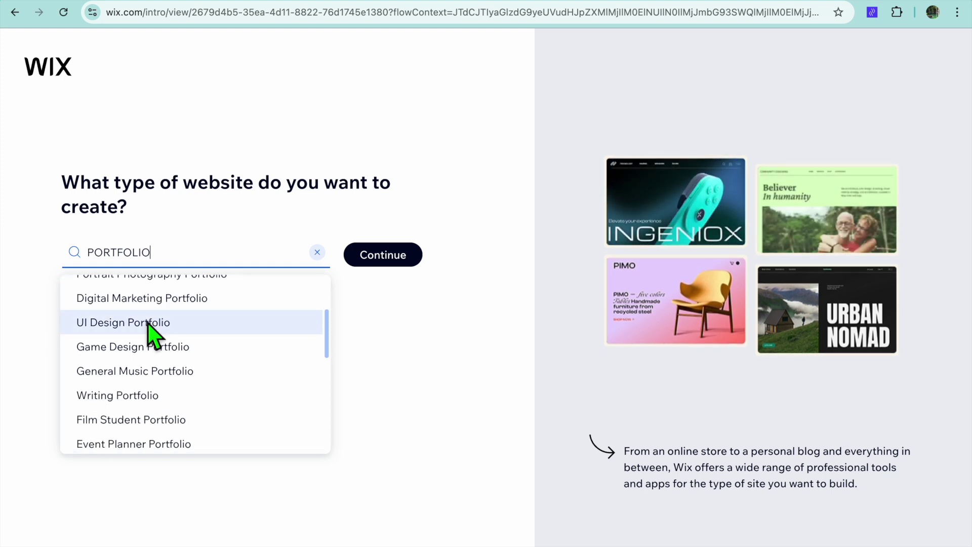
scroll(148, 325, "down", 2)
scroll(148, 324, "down", 8)
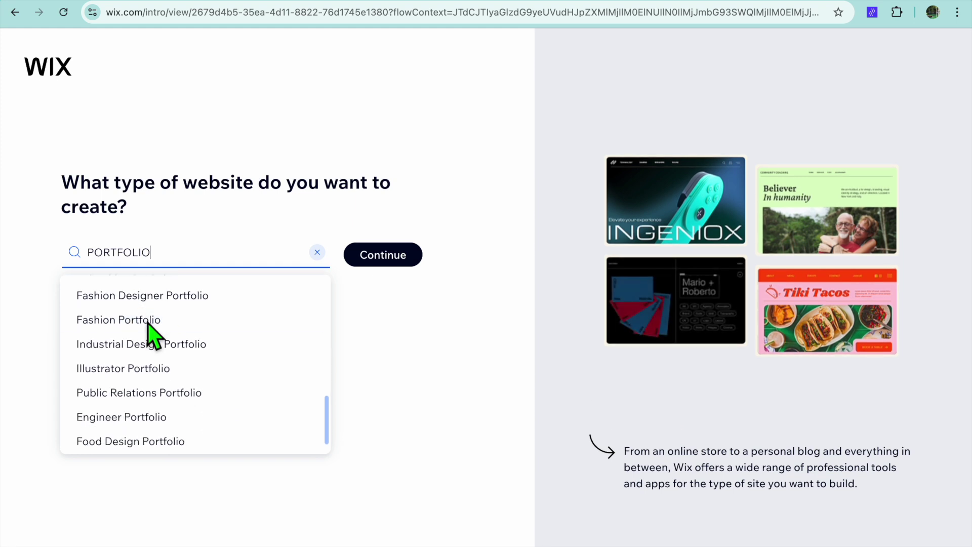
key("Caps_Lock")
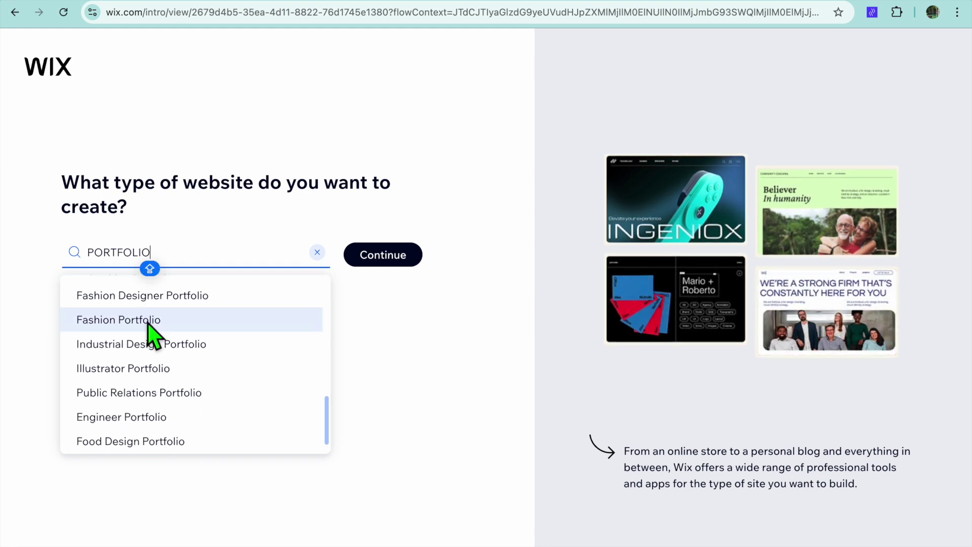
scroll(148, 324, "down", 1)
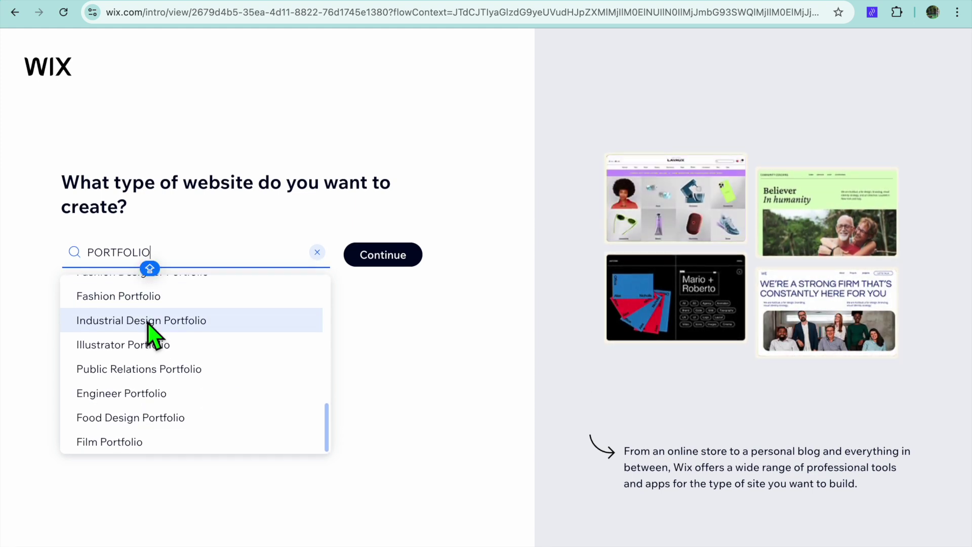
key("Caps_Lock")
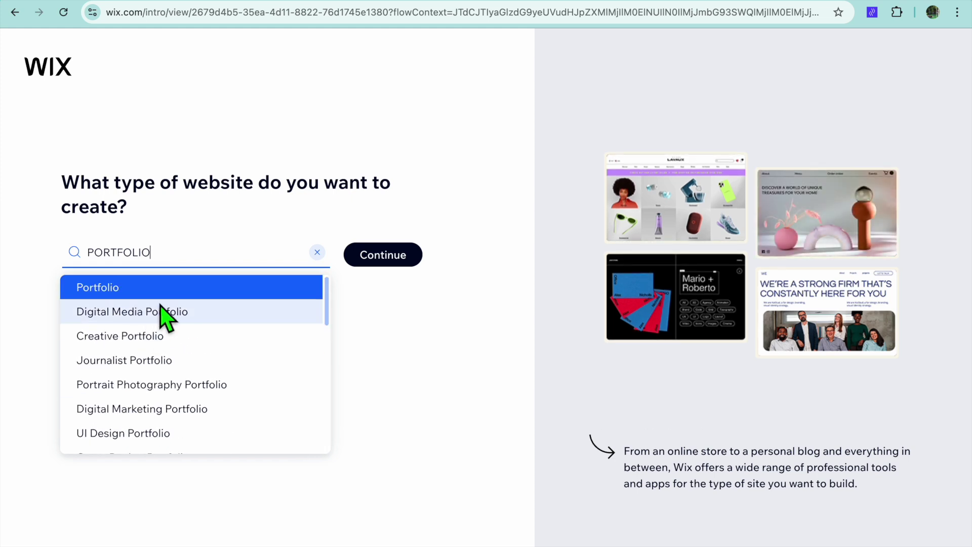
Set the website type to Portfolio and keep SIMPLE ANSWERS as the website name
key("Caps_Lock")
key("ctrl+a")
type("Portfolio")
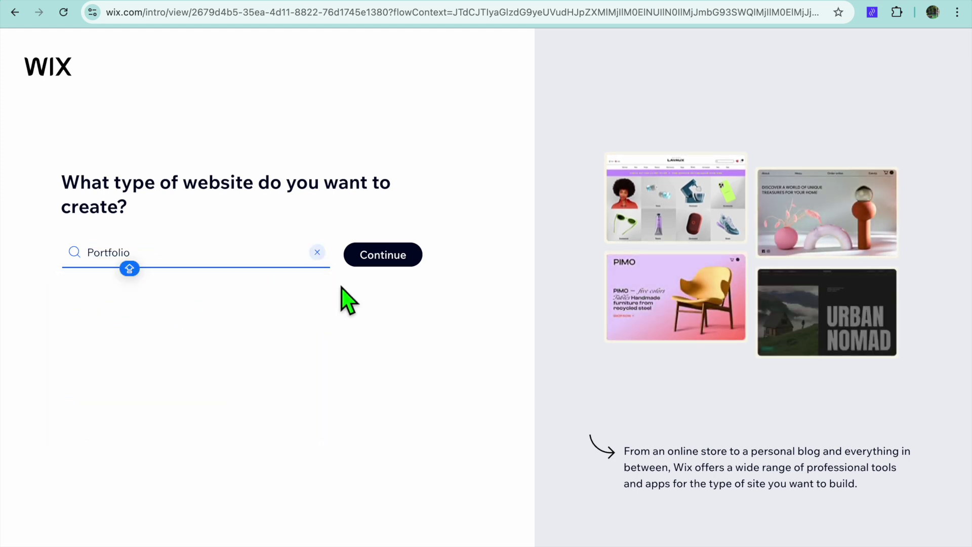
left_click(382, 258)
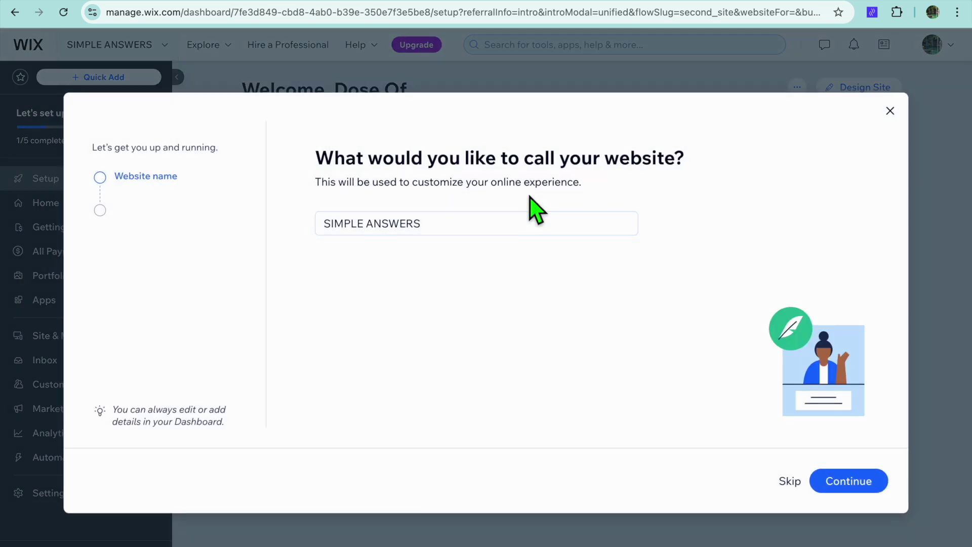
left_click(433, 230)
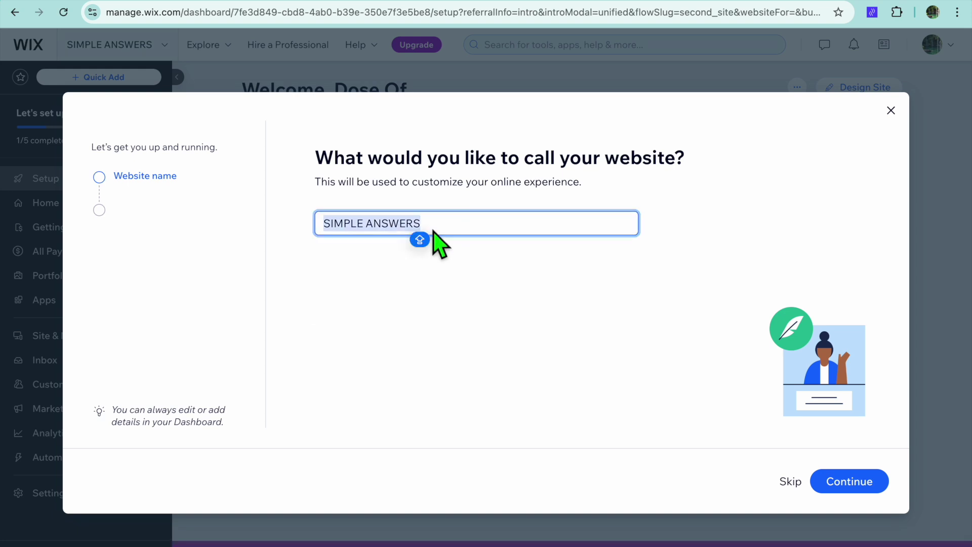
left_click(858, 487)
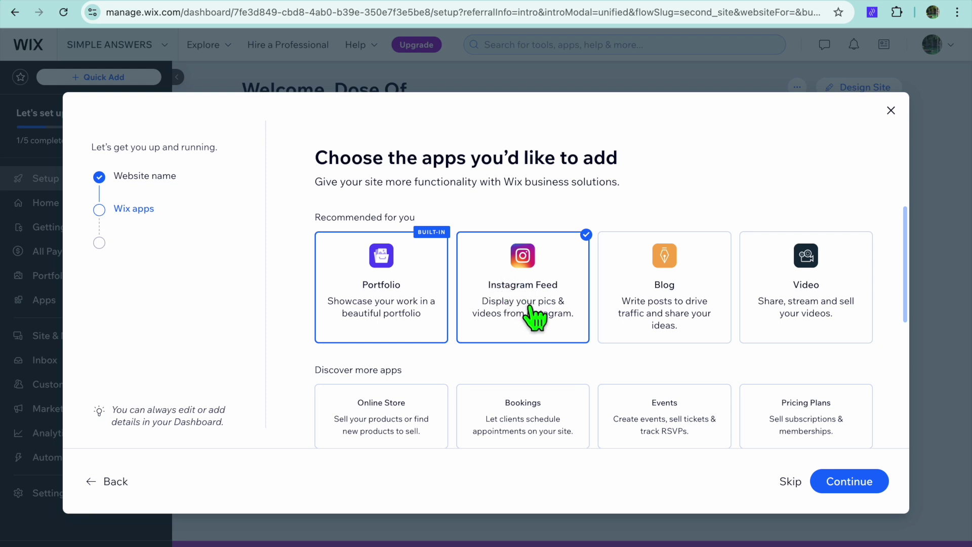
Add the Blog app to the site's chosen apps and complete the setup through to the dashboard
left_click(657, 308)
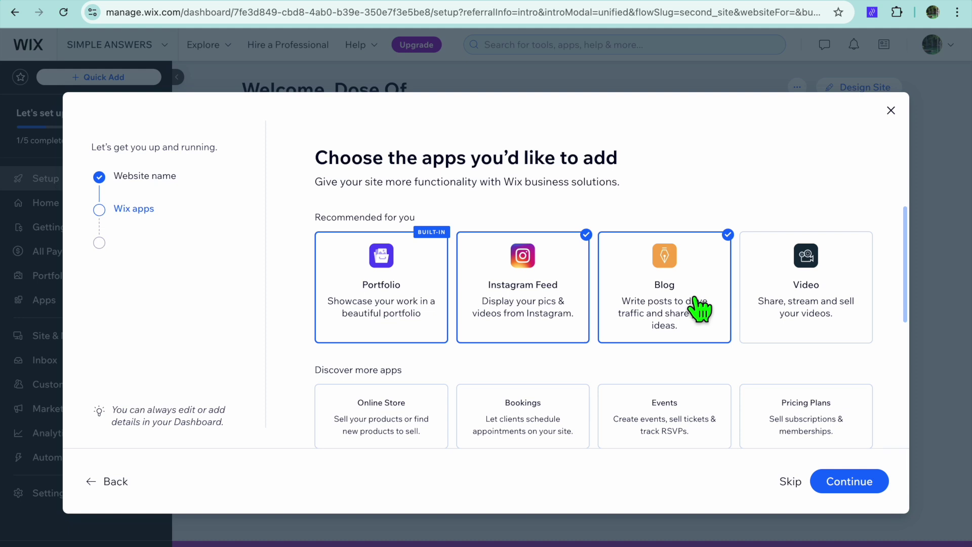
scroll(699, 305, "down", 3)
scroll(744, 299, "up", 1)
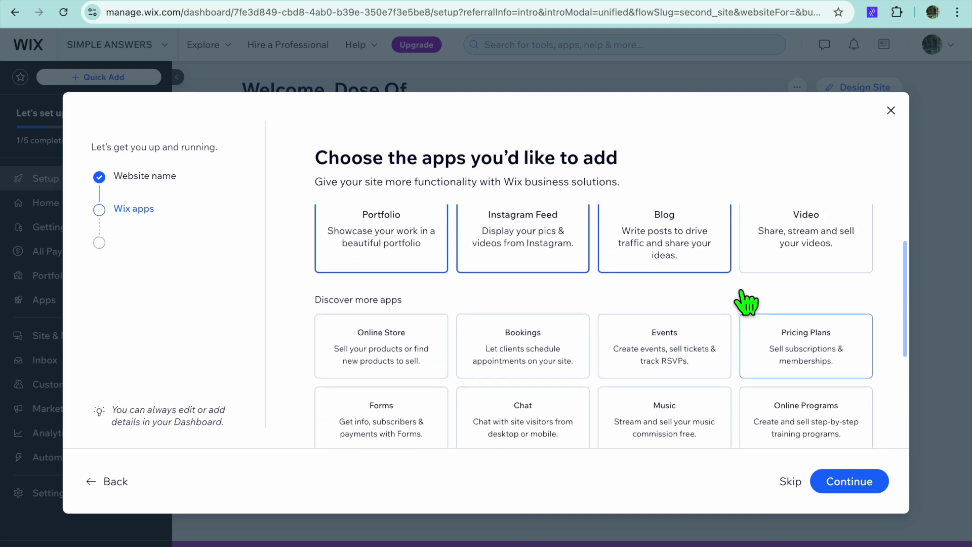
scroll(746, 304, "down", 2)
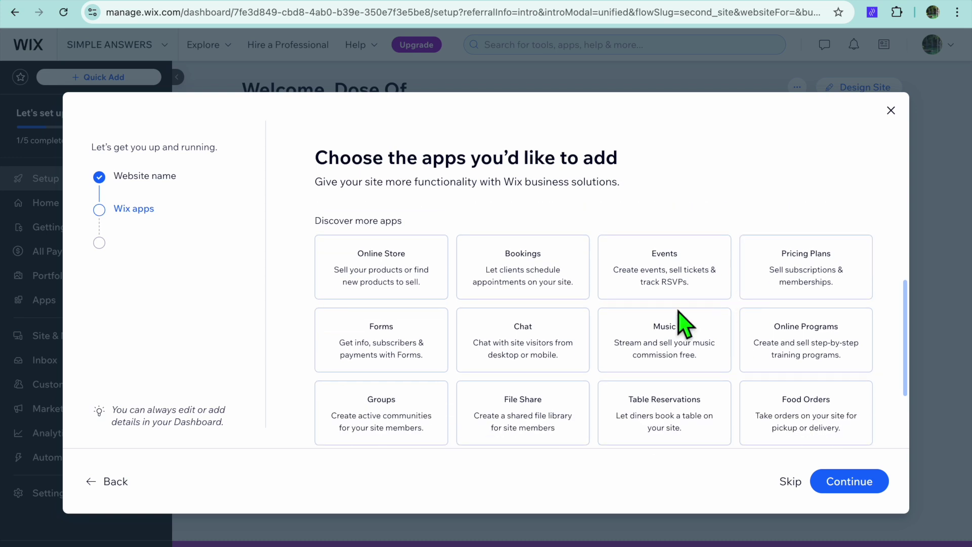
scroll(718, 344, "down", 1)
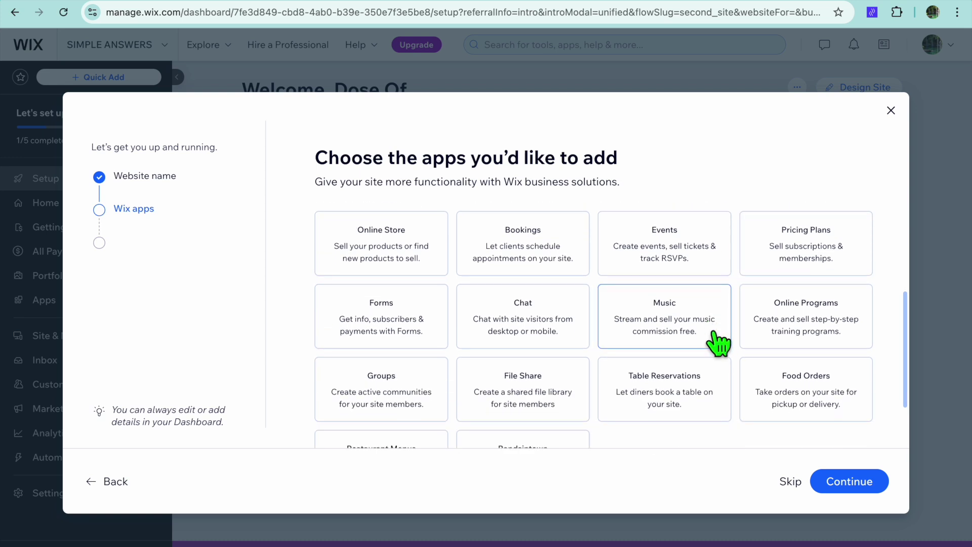
left_click(861, 483)
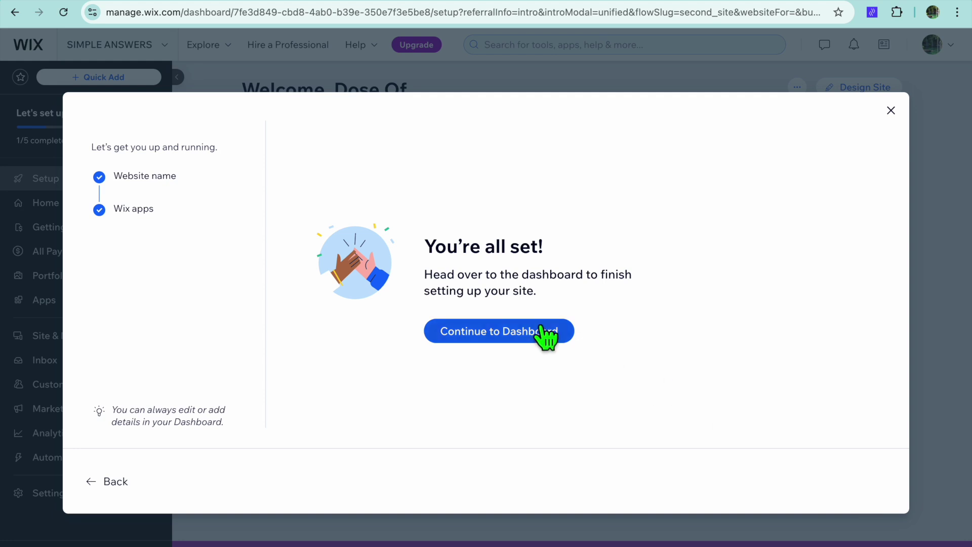
left_click(523, 330)
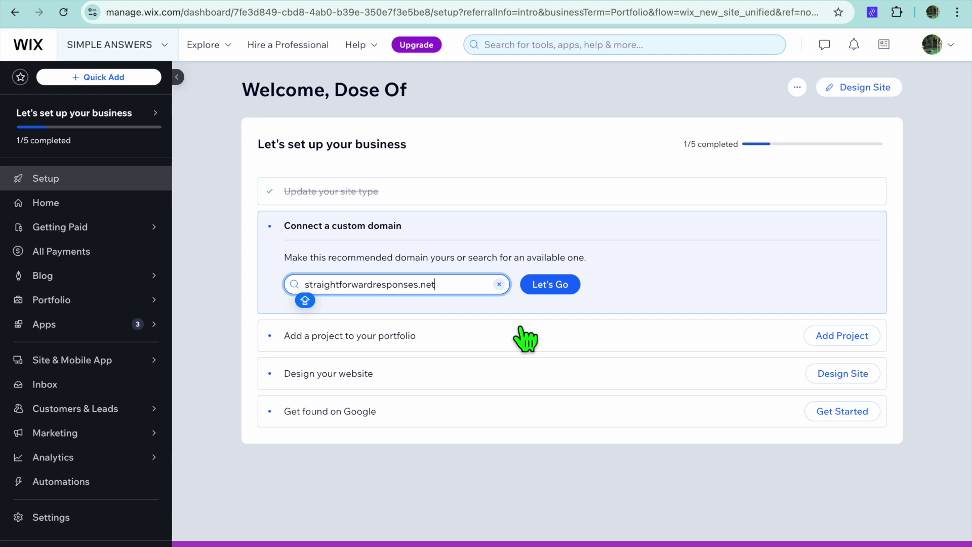
Open the site's portfolio projects, choosing to set up the portfolio without AI
mouse_move(84, 301)
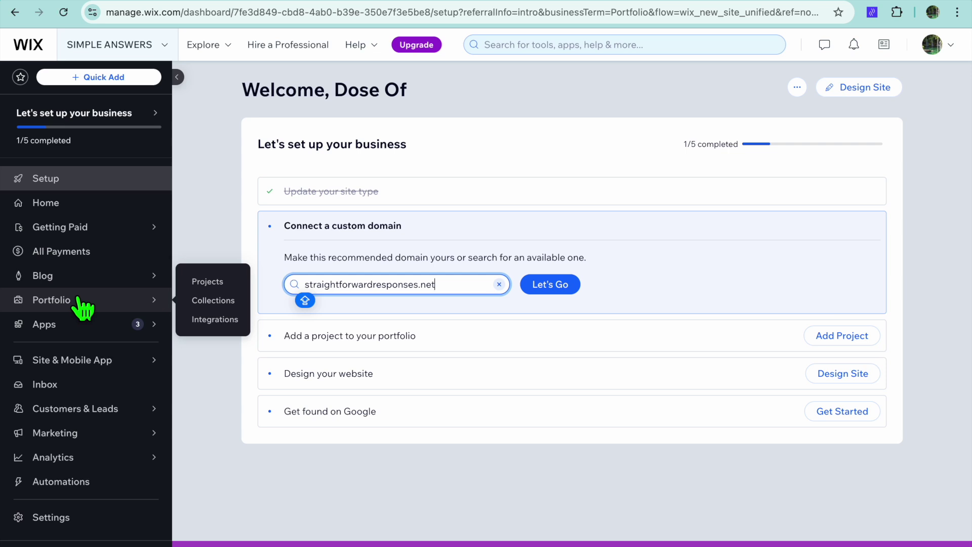
left_click(71, 302)
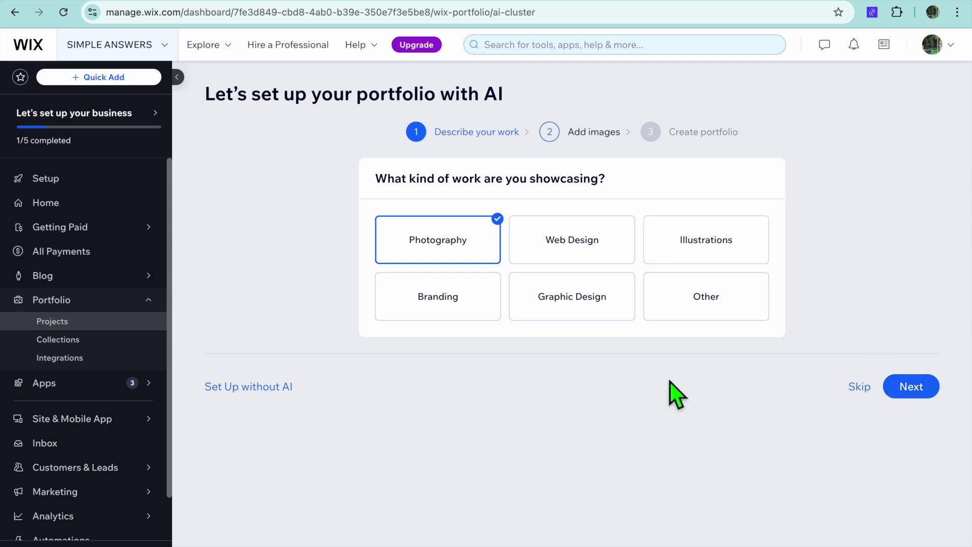
left_click(267, 390)
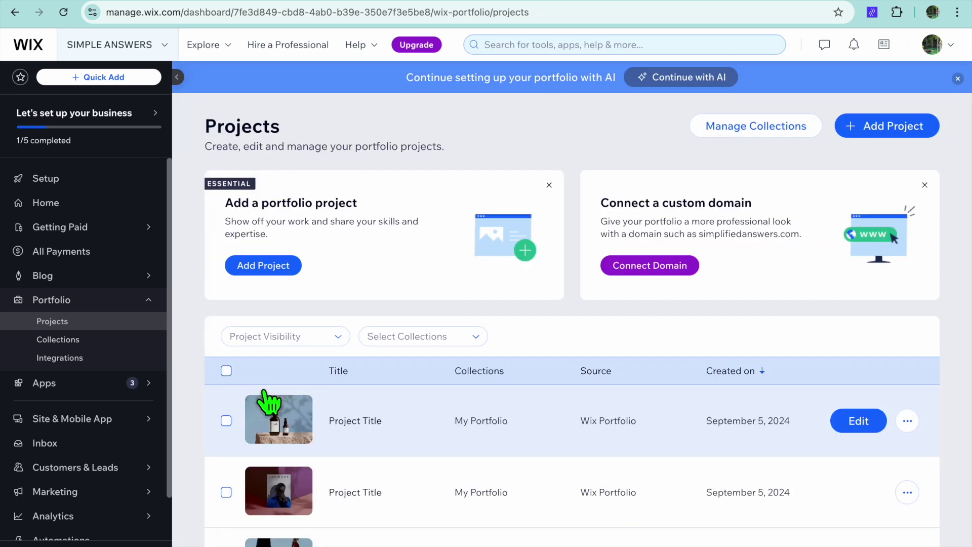
Select all the sample projects in the portfolio's project list
scroll(348, 385, "down", 5)
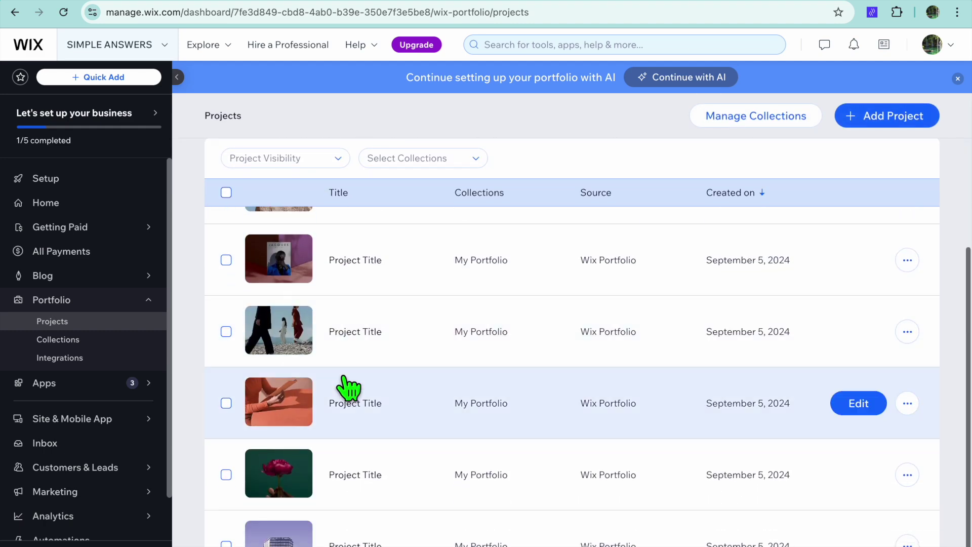
scroll(349, 387, "up", 3)
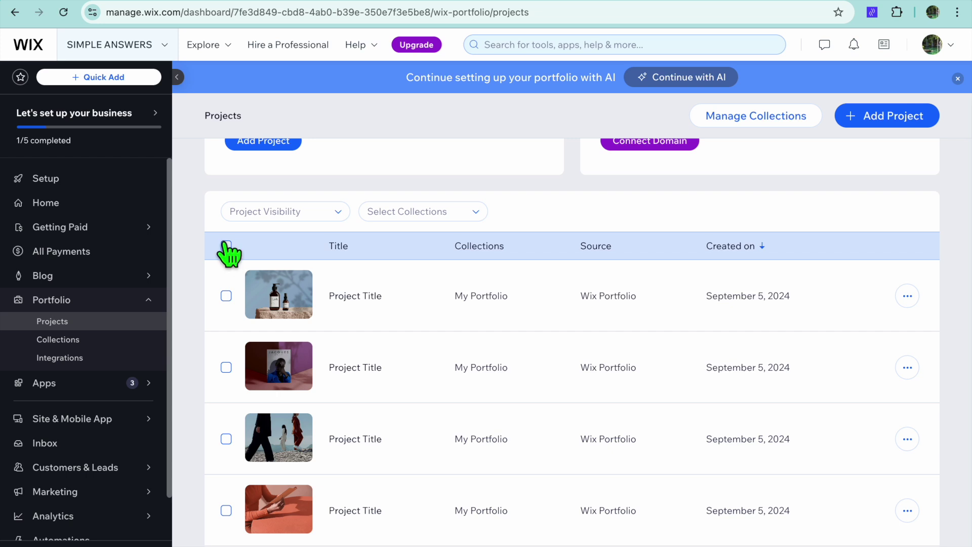
left_click(226, 246)
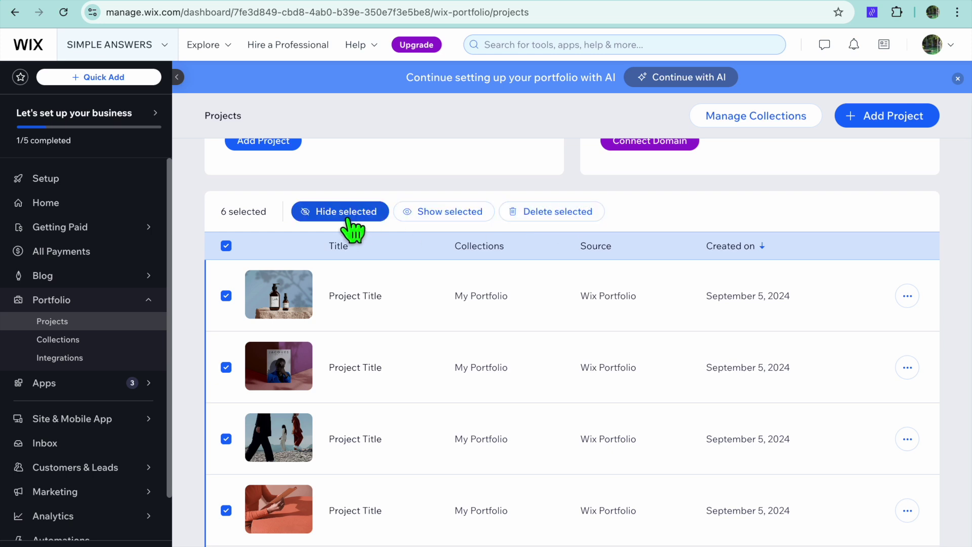
scroll(577, 211, "up", 3)
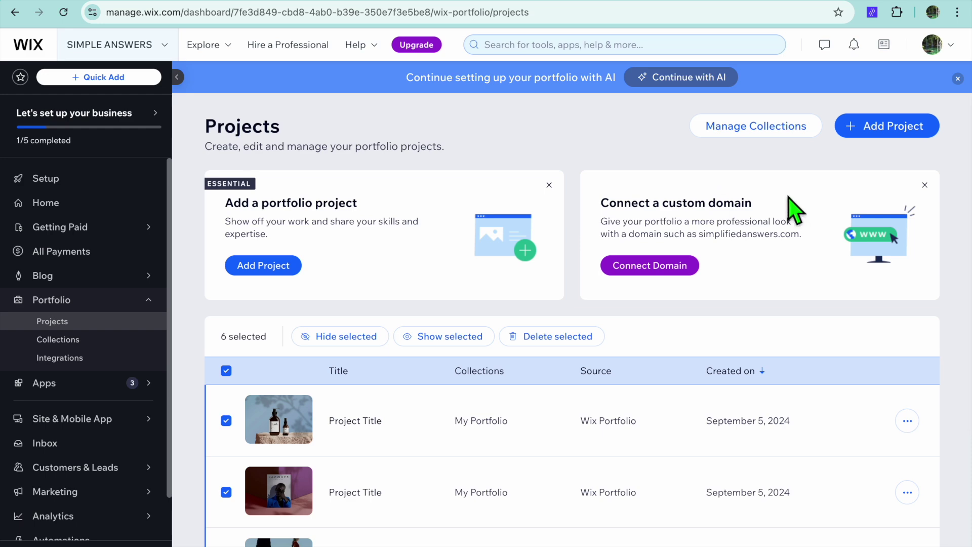
Review the new project's title, description, basic info and media pages, and close the setup without adding anything
left_click(889, 135)
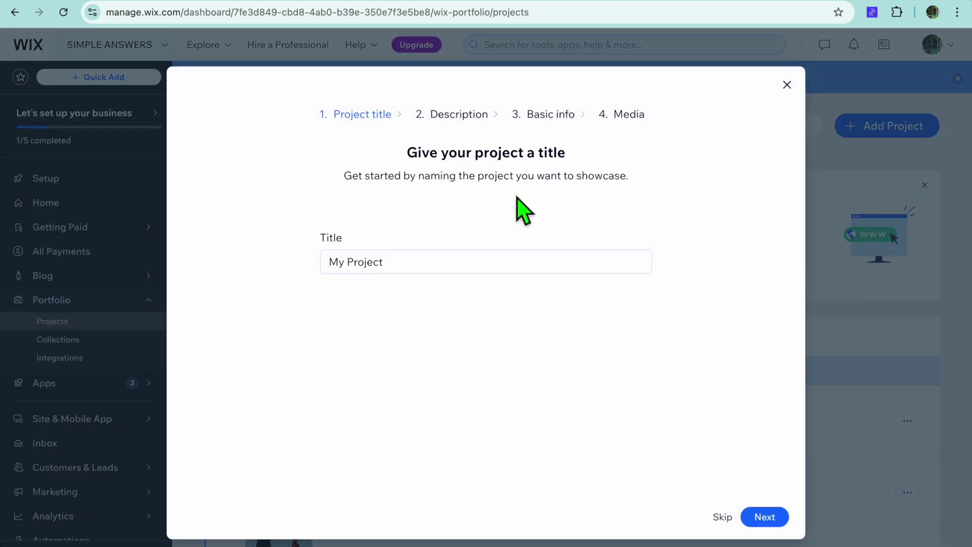
left_click(761, 517)
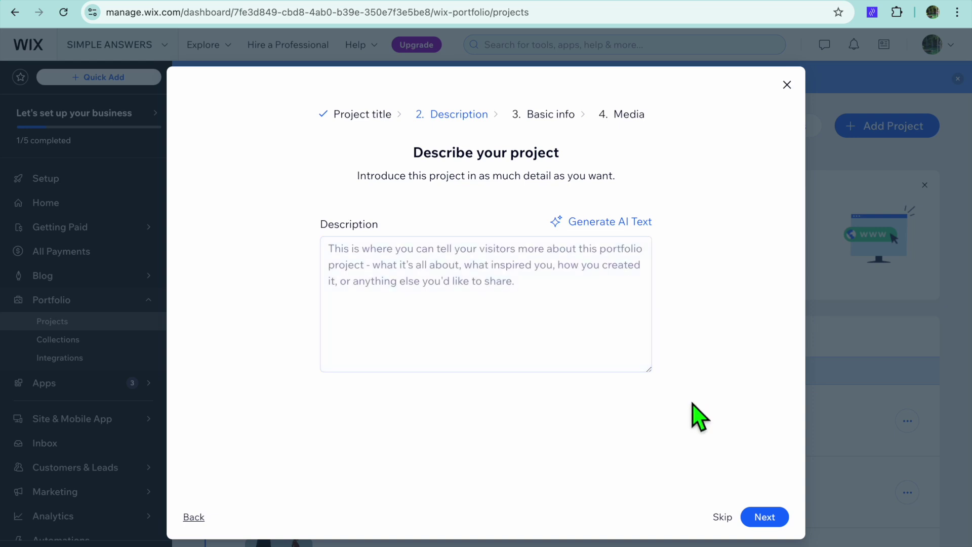
left_click(764, 516)
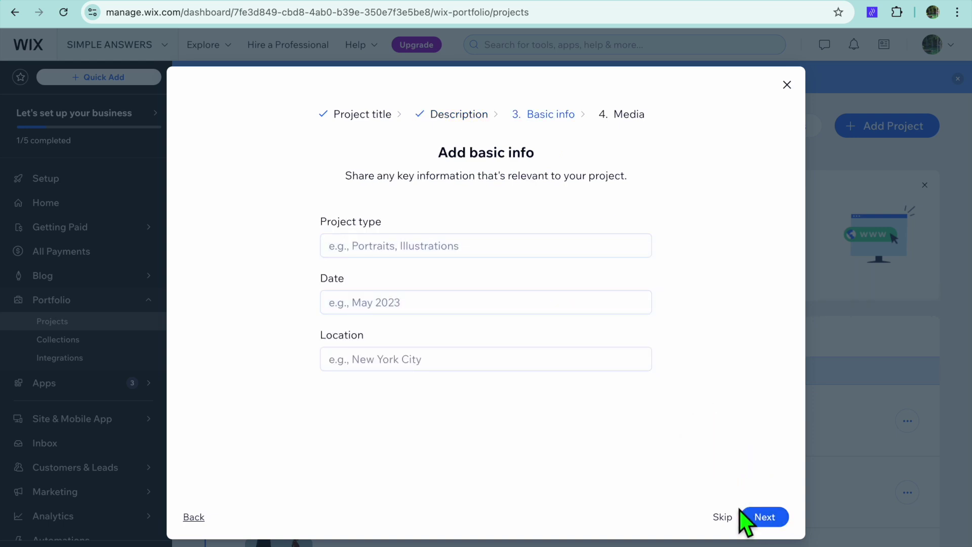
left_click(760, 517)
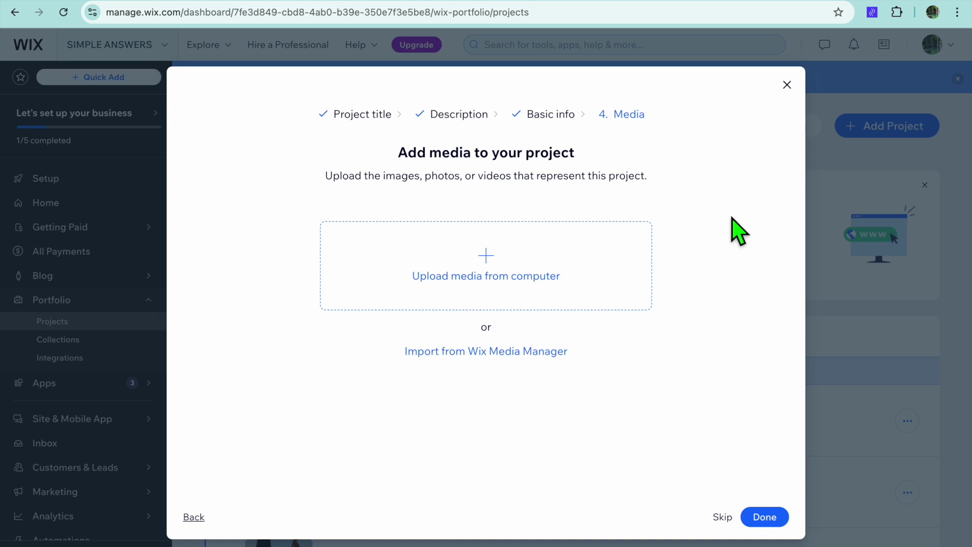
left_click(787, 84)
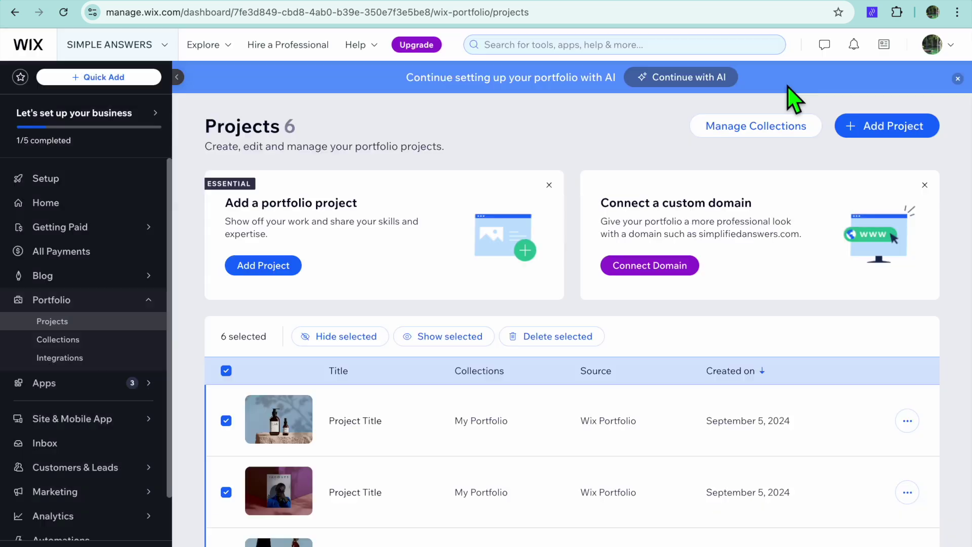
Open the management page for the portfolio's collections
left_click(760, 130)
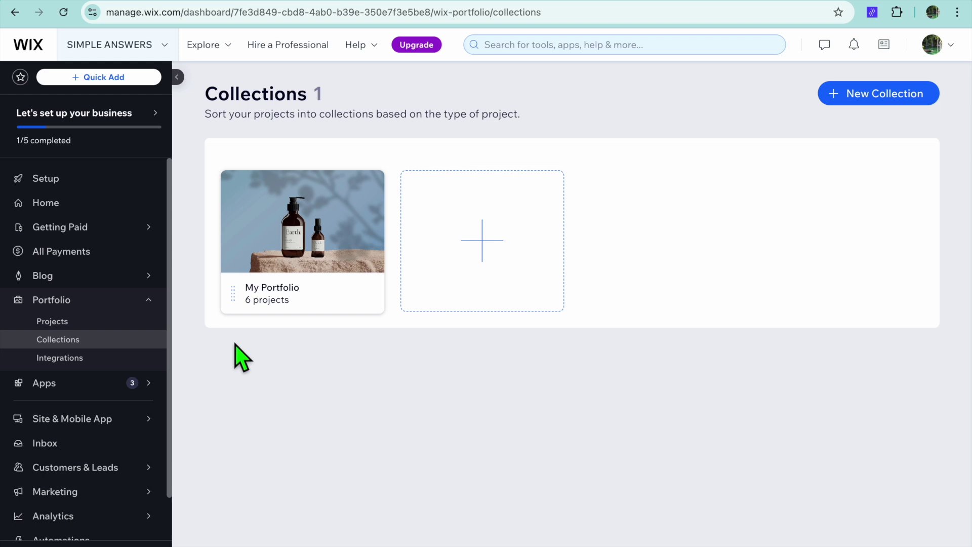
Open the blog overview and start a new blog post
mouse_move(118, 281)
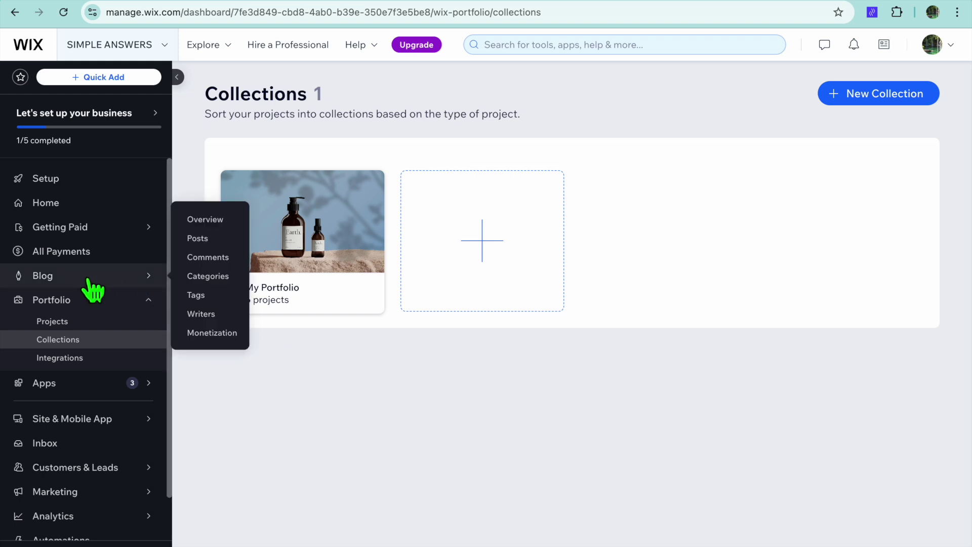
left_click(64, 286)
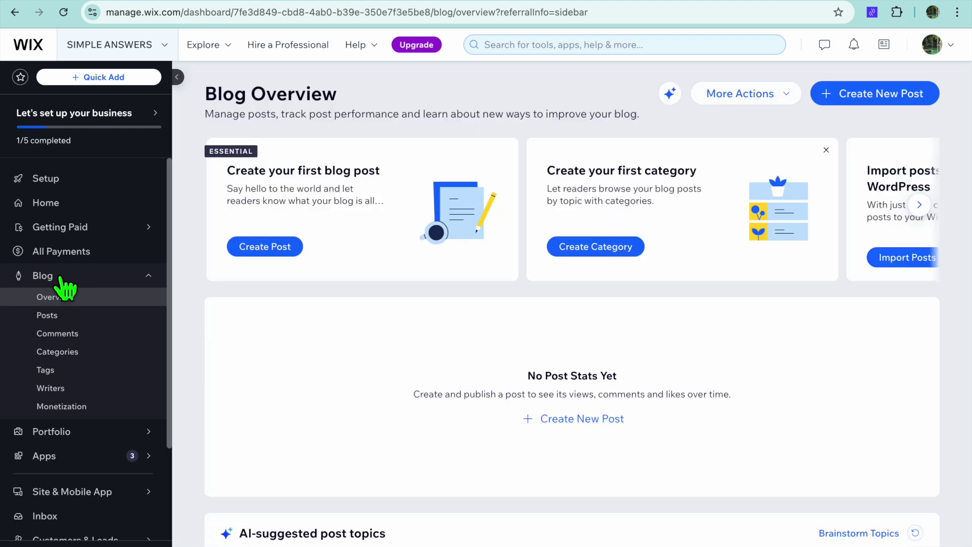
left_click(586, 420)
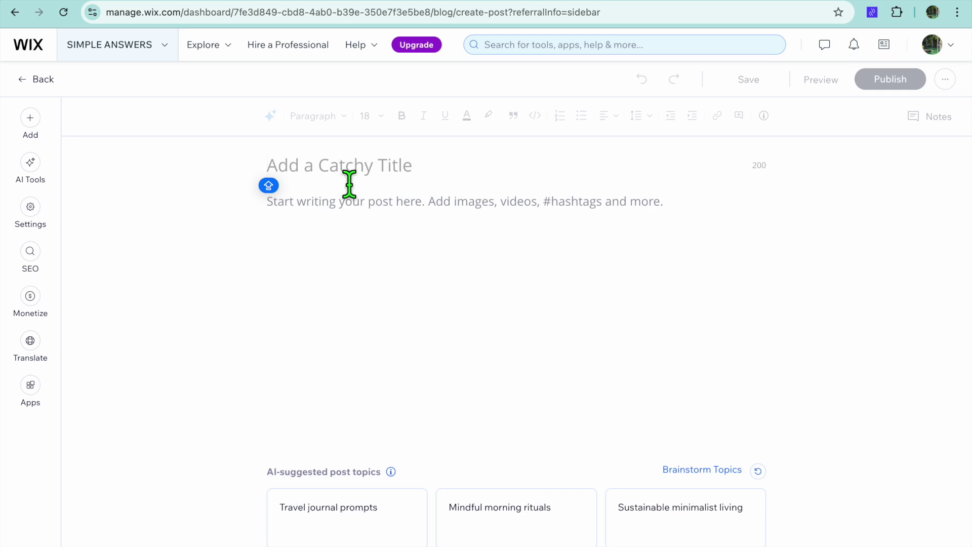
Examine the blank post's writing area and AI-suggested topics, and return to the blog overview without writing anything
left_click(332, 215)
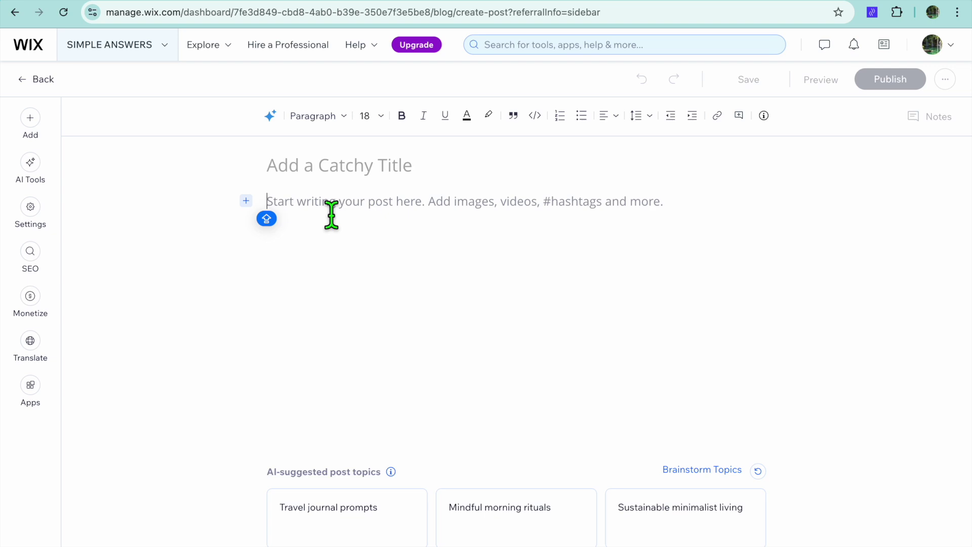
scroll(332, 215, "down", 5)
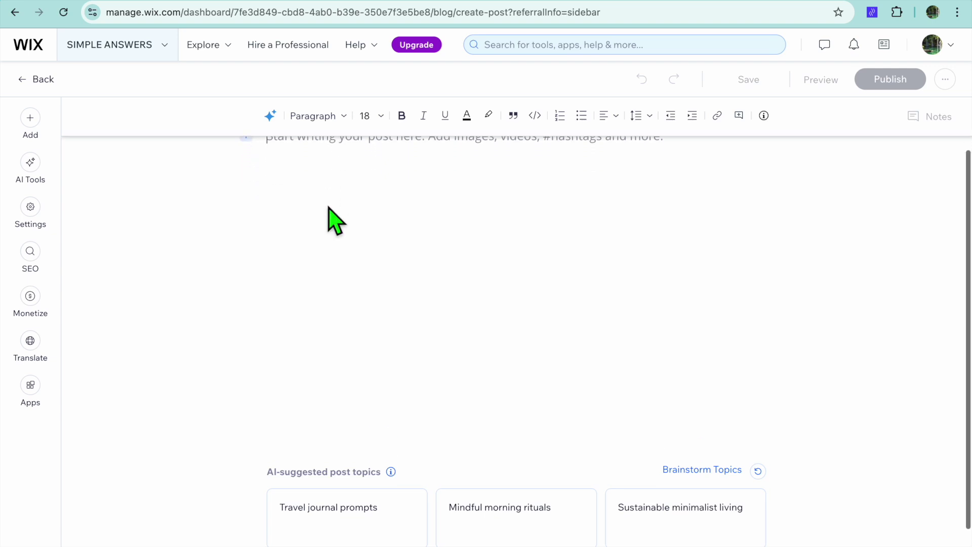
scroll(332, 219, "up", 5)
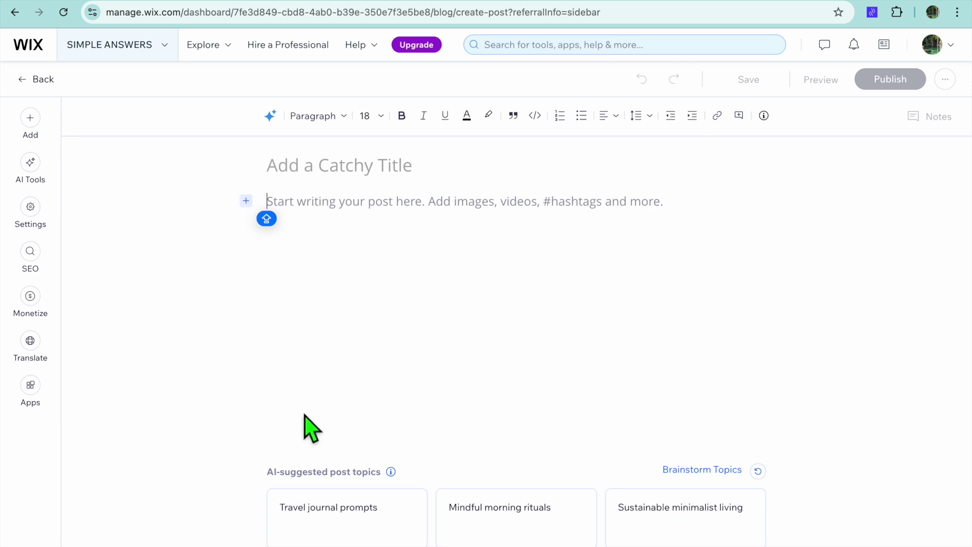
mouse_move(325, 508)
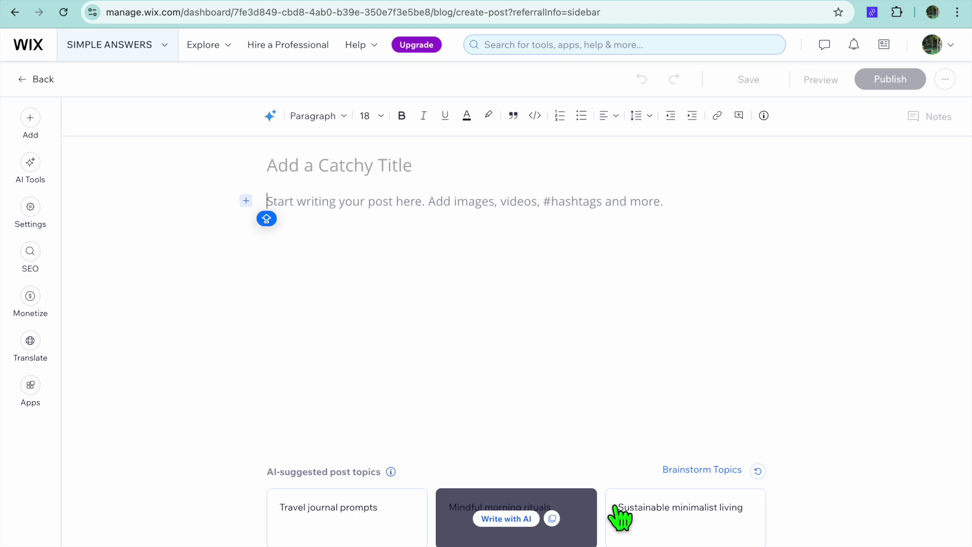
mouse_move(372, 506)
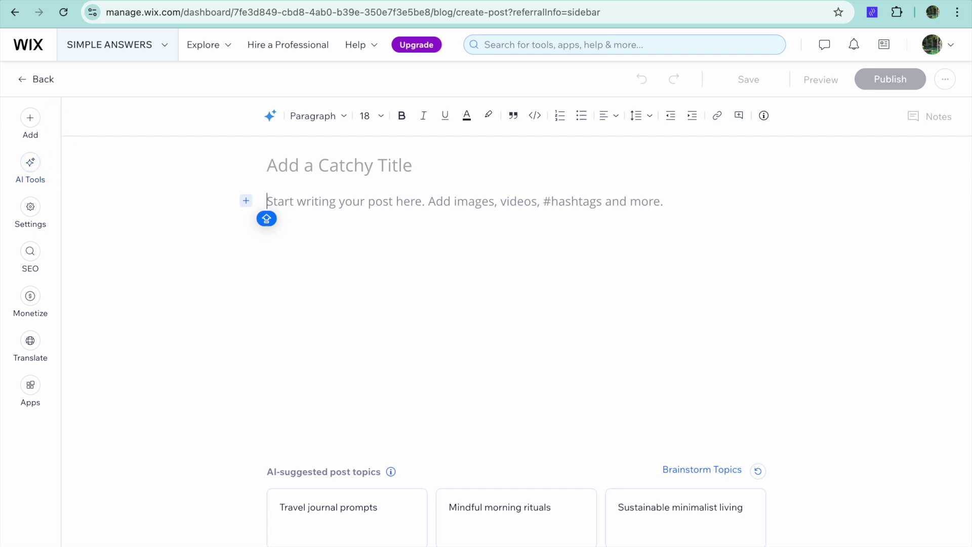
left_click(23, 81)
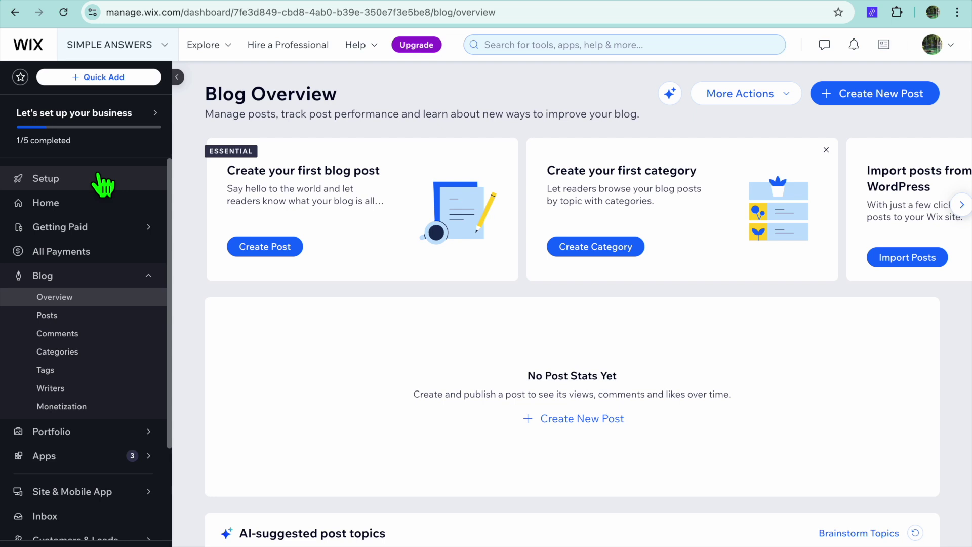
Go to the site setup and start designing the site by customizing a template
left_click(63, 179)
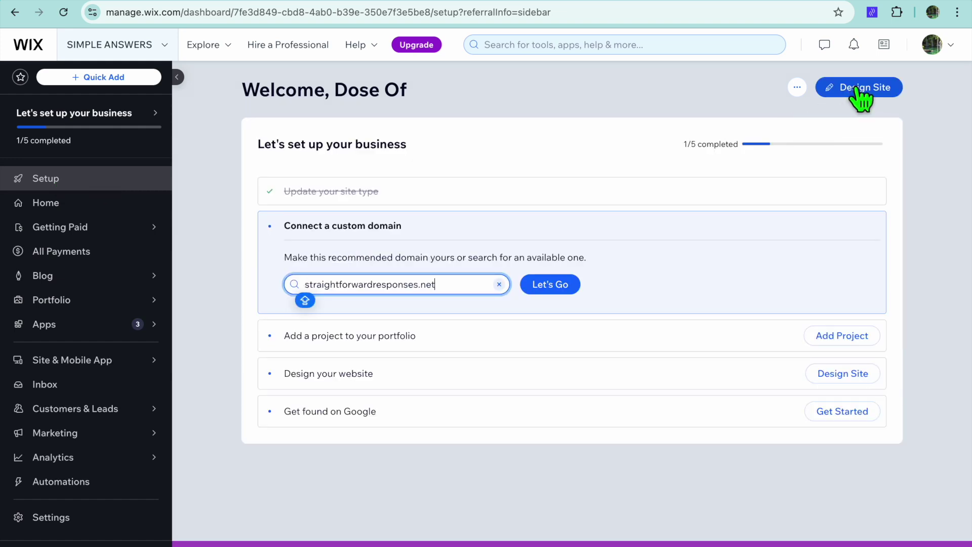
left_click(857, 89)
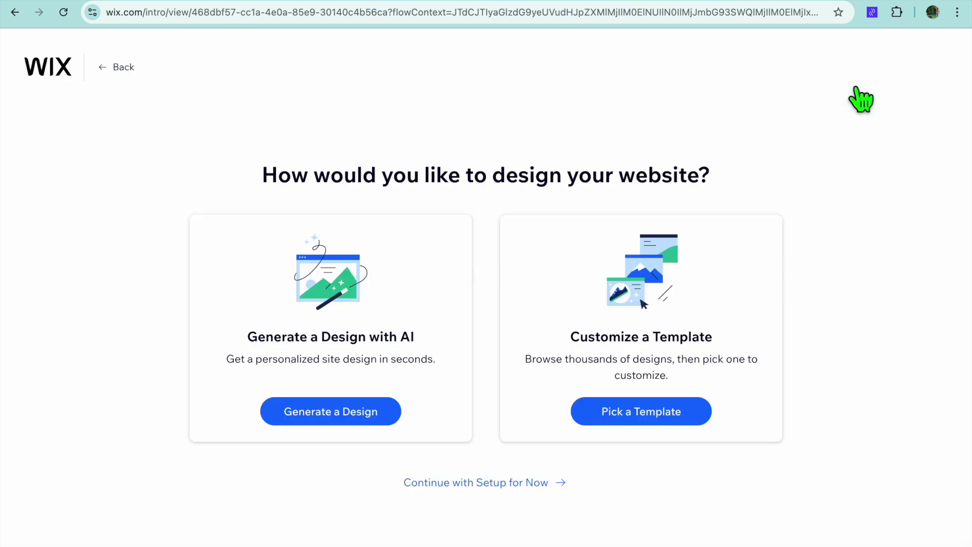
left_click(649, 419)
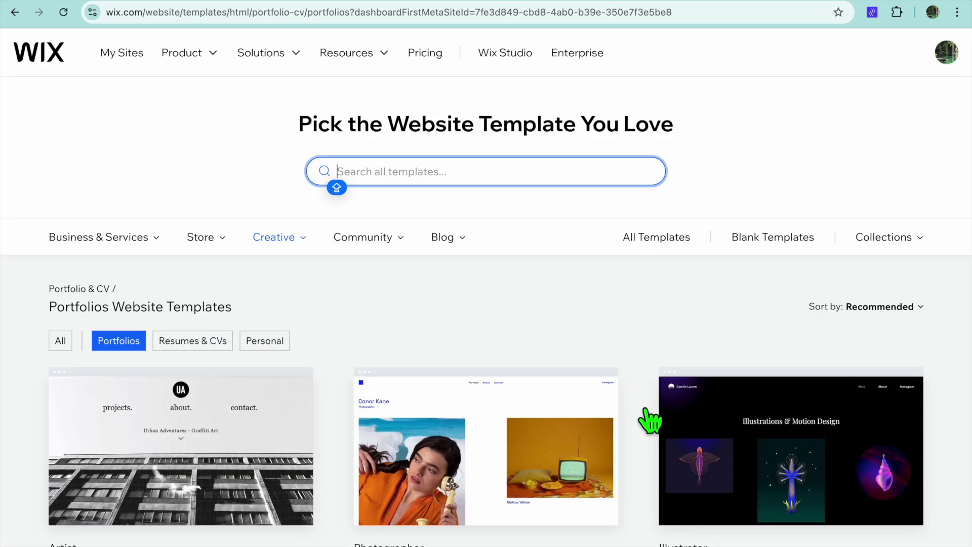
Browse the first two pages of portfolio website templates and return to the first page
scroll(649, 419, "down", 6)
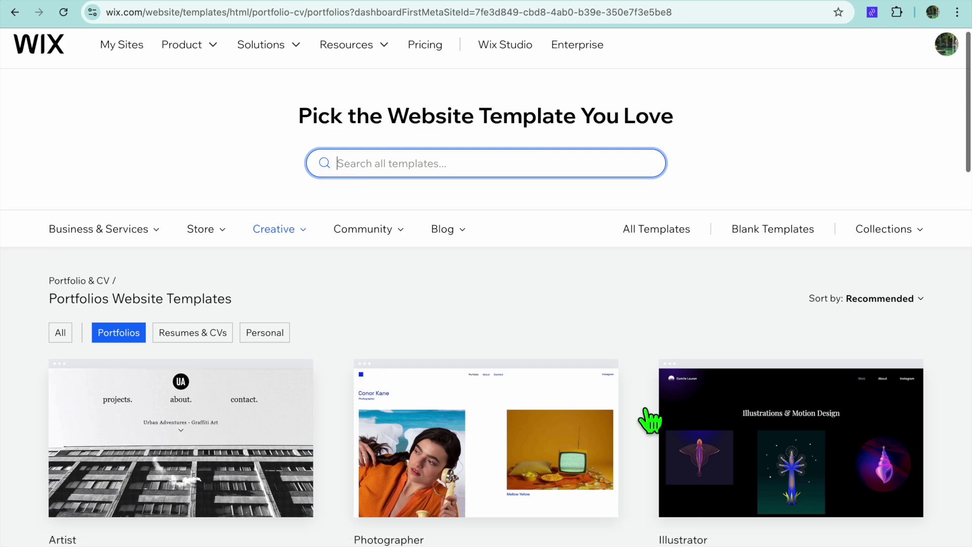
scroll(647, 409, "down", 2)
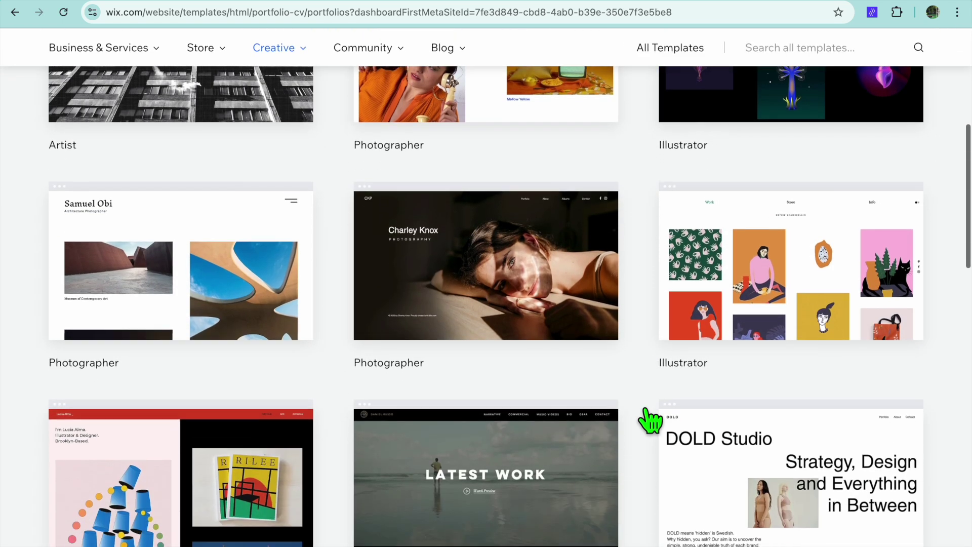
scroll(650, 410, "down", 3)
scroll(650, 410, "down", 5)
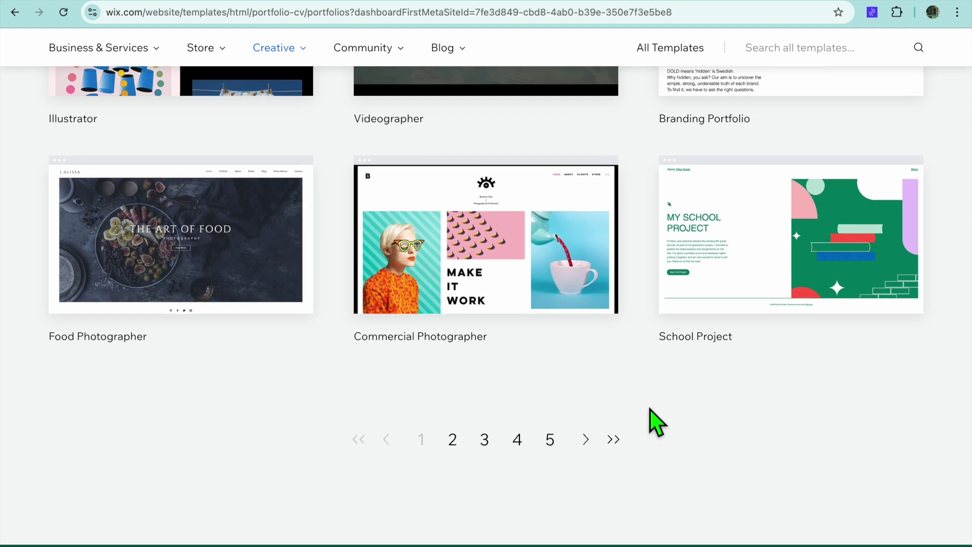
left_click(455, 439)
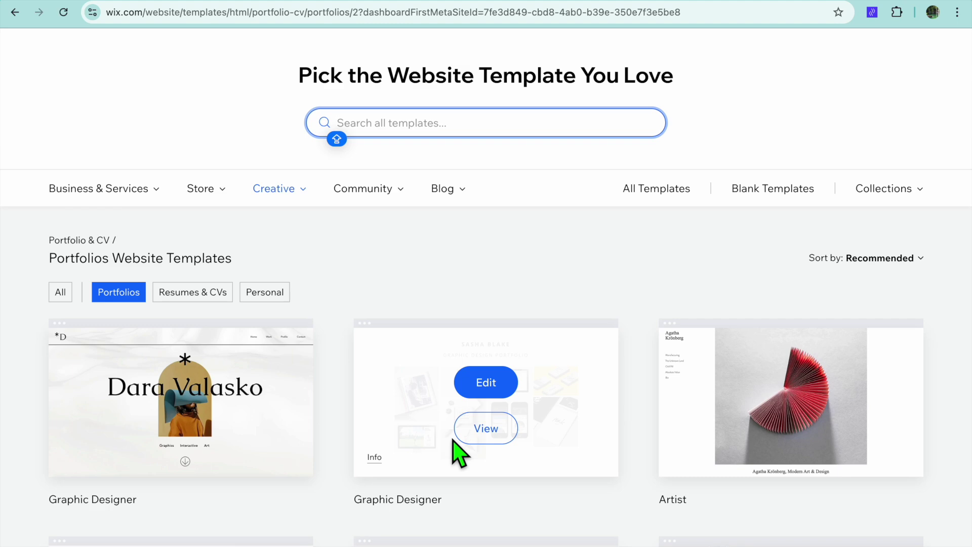
scroll(452, 440, "down", 10)
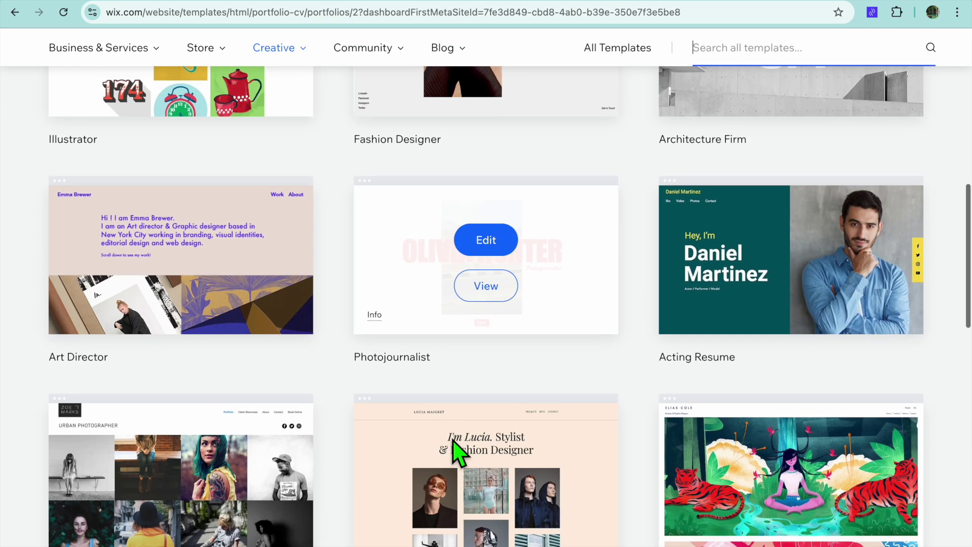
scroll(453, 439, "down", 6)
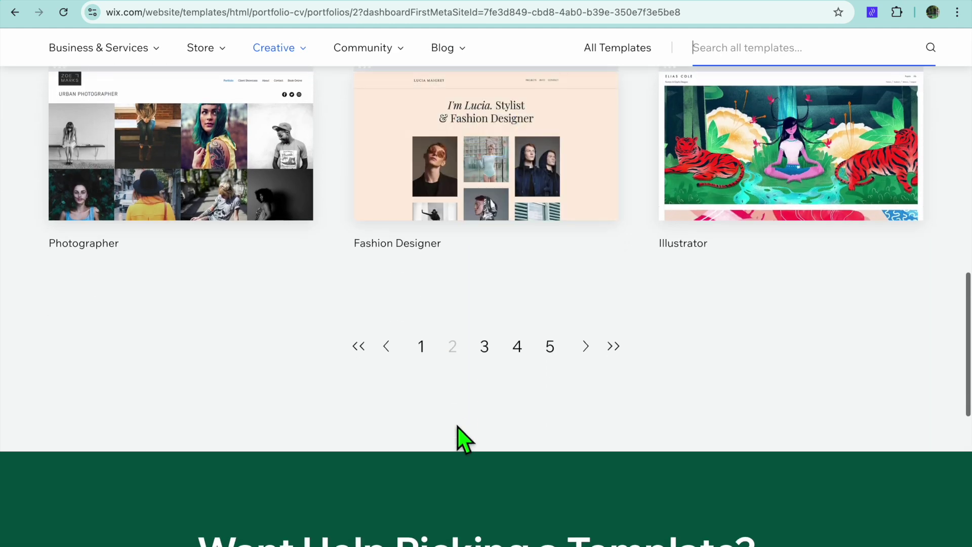
left_click(420, 348)
Open the first Artist template for editing and dismiss the AI content form without generating site text
scroll(421, 355, "down", 2)
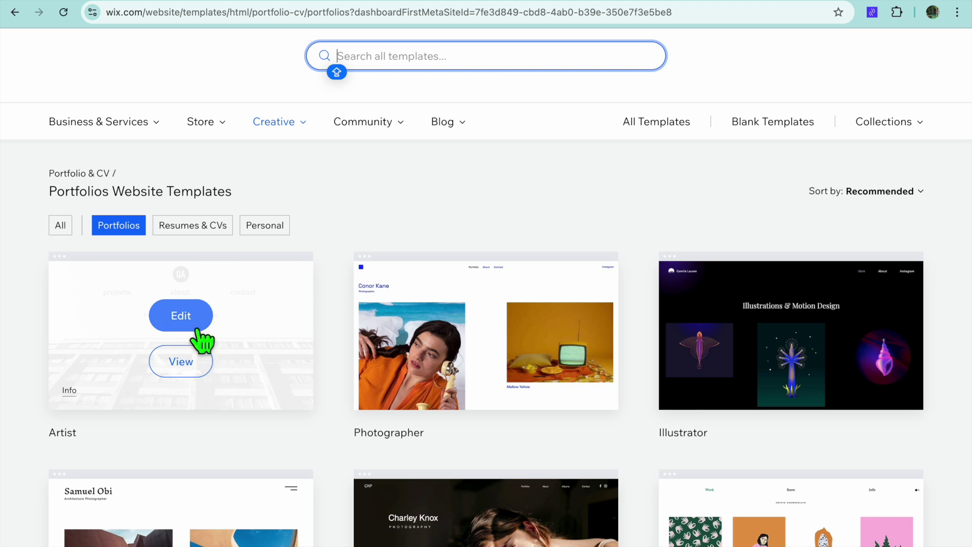
left_click(184, 318)
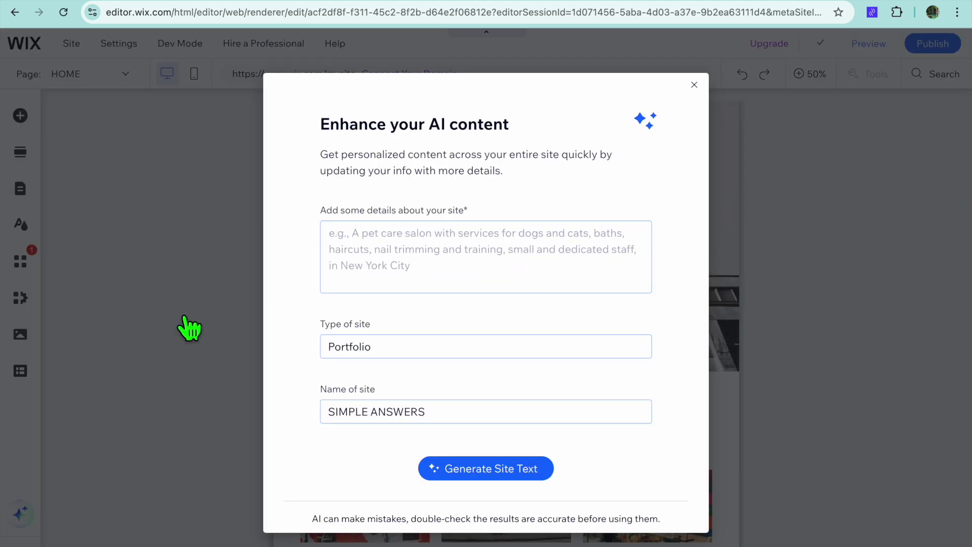
left_click(387, 248)
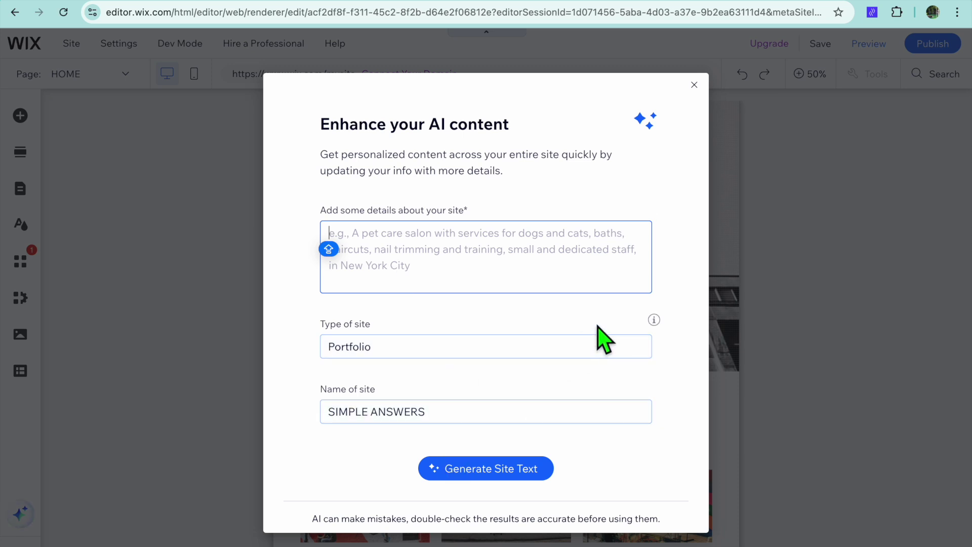
left_click(695, 86)
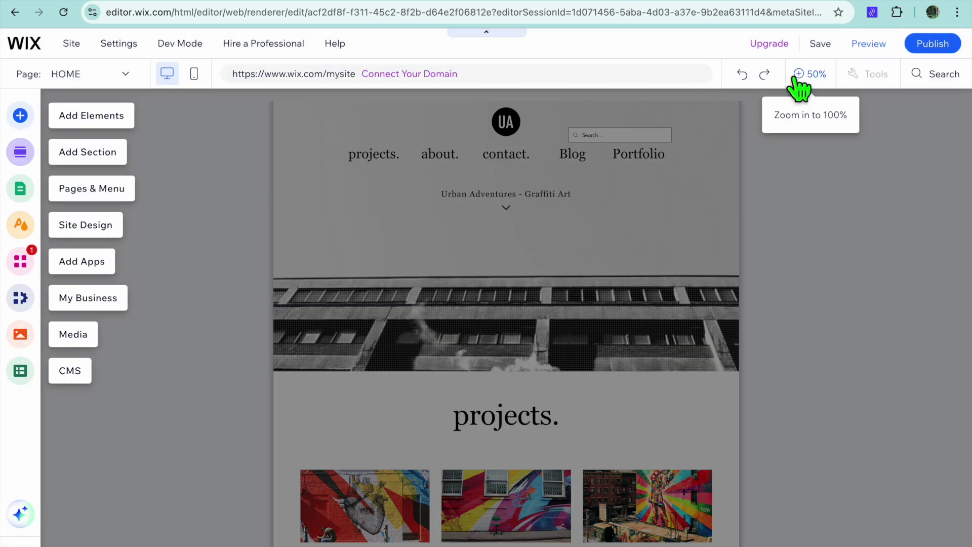
left_click(805, 73)
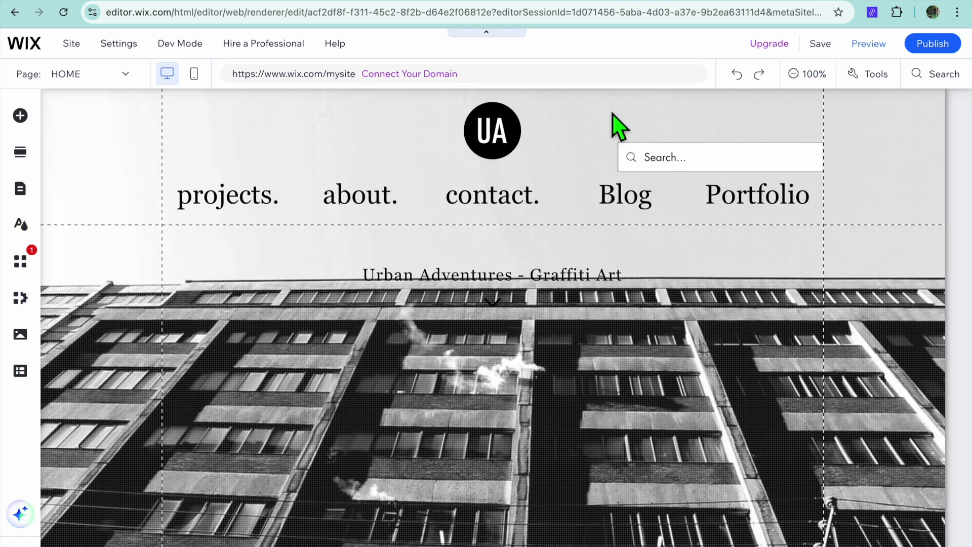
Review the home page and the Quick Edit options for its Welcome and Portfolio sections, and close them without changes
scroll(518, 191, "down", 20)
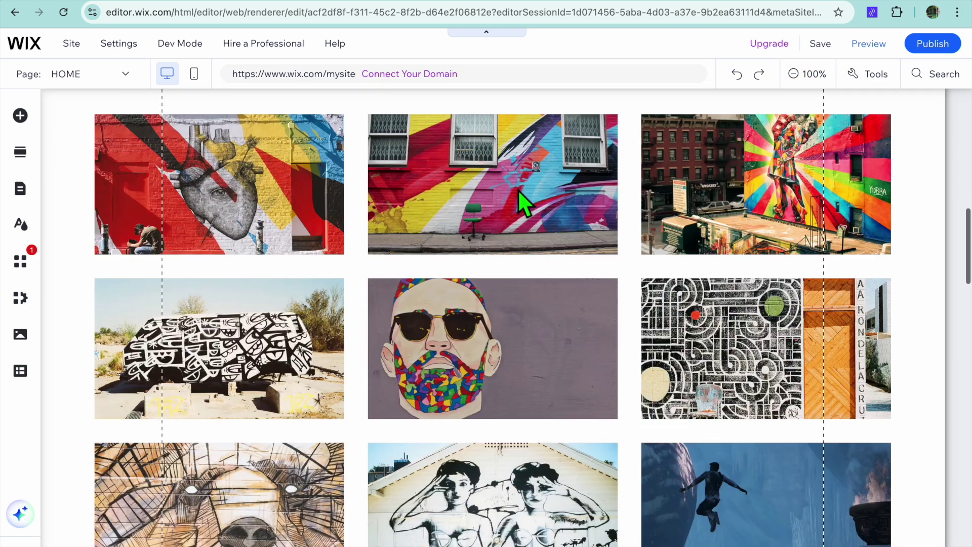
scroll(518, 190, "up", 20)
scroll(521, 200, "up", 2)
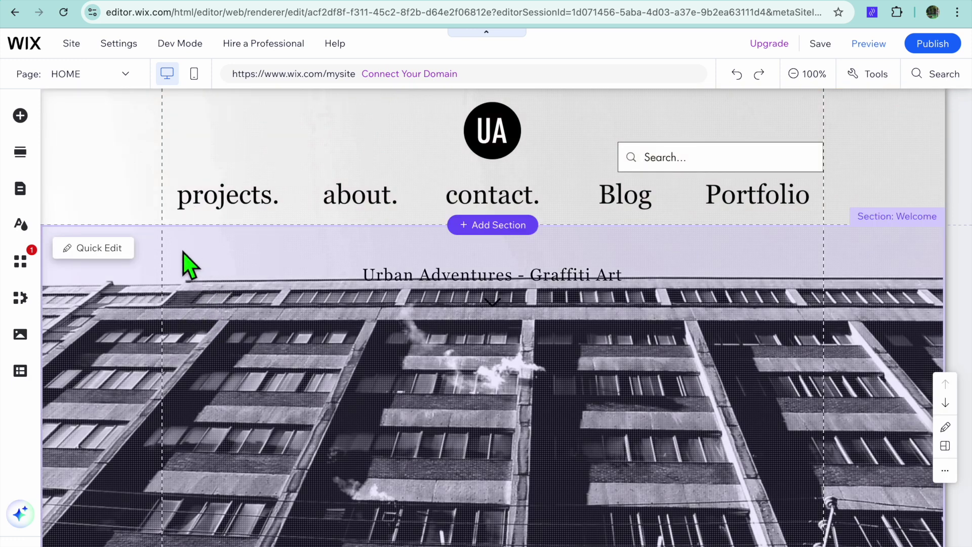
left_click(98, 248)
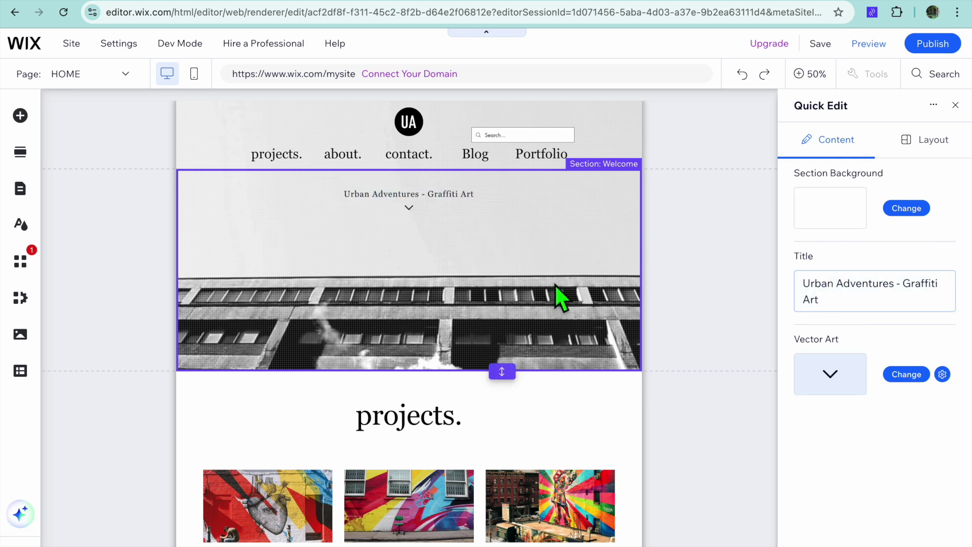
scroll(556, 288, "down", 3)
left_click(459, 312)
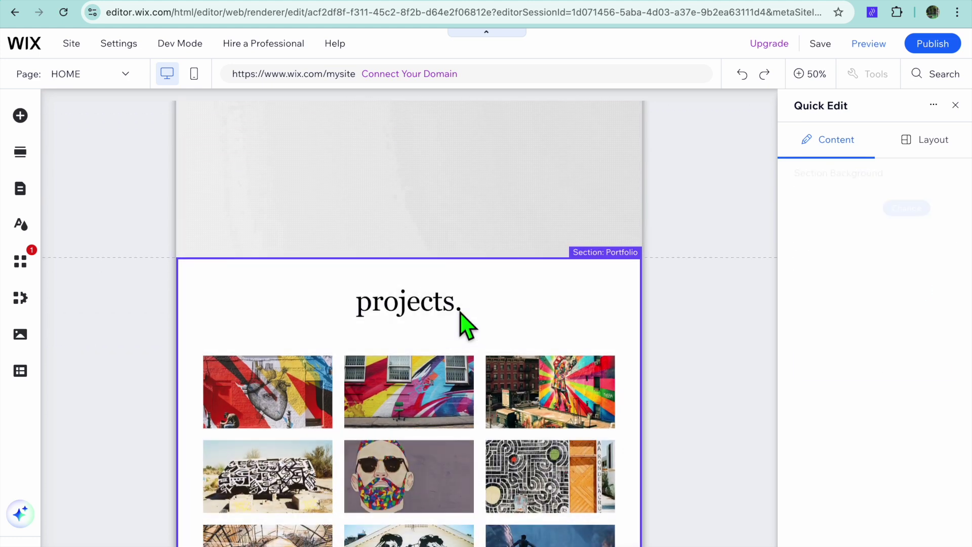
scroll(460, 312, "down", 3)
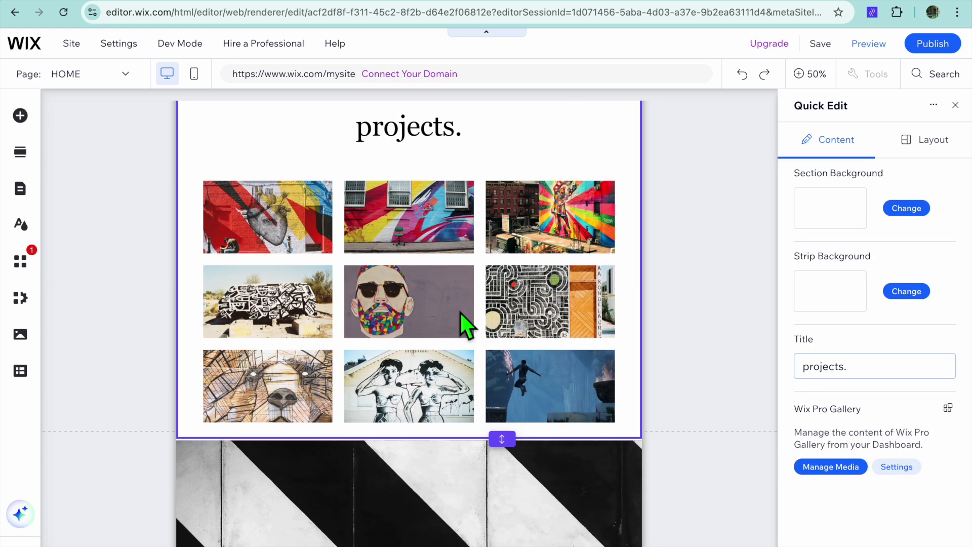
scroll(459, 311, "up", 5)
left_click(955, 104)
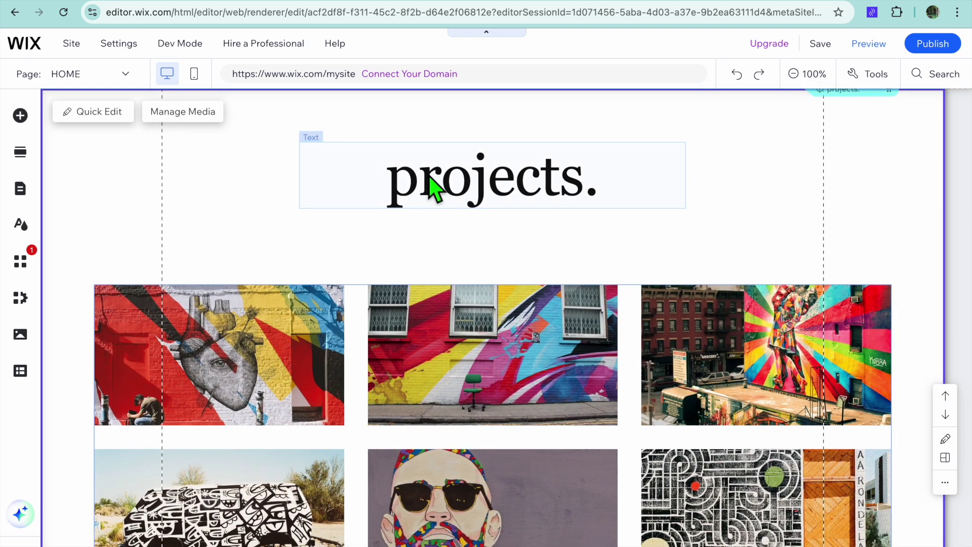
Review the text settings of the "projects." heading, close them without changes and deselect the heading
left_click(425, 169)
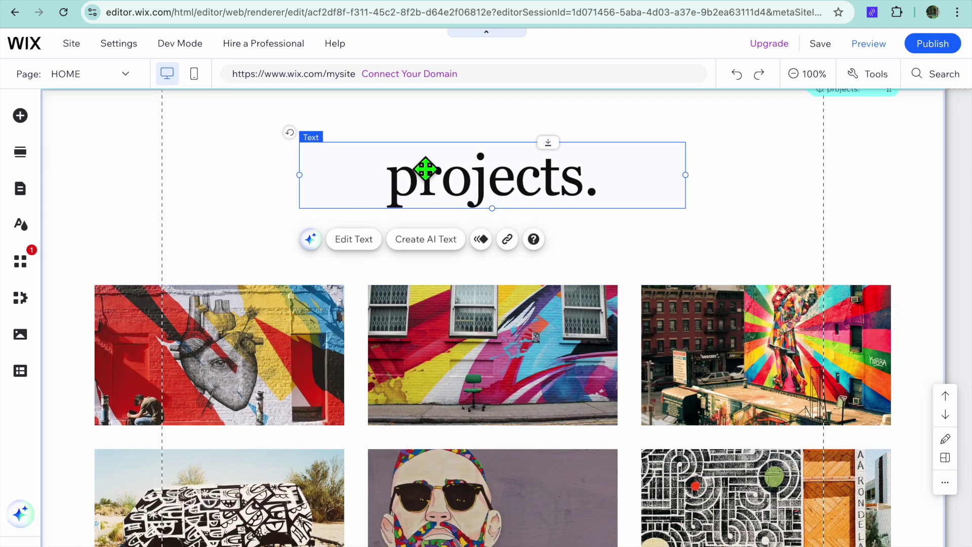
left_click(359, 244)
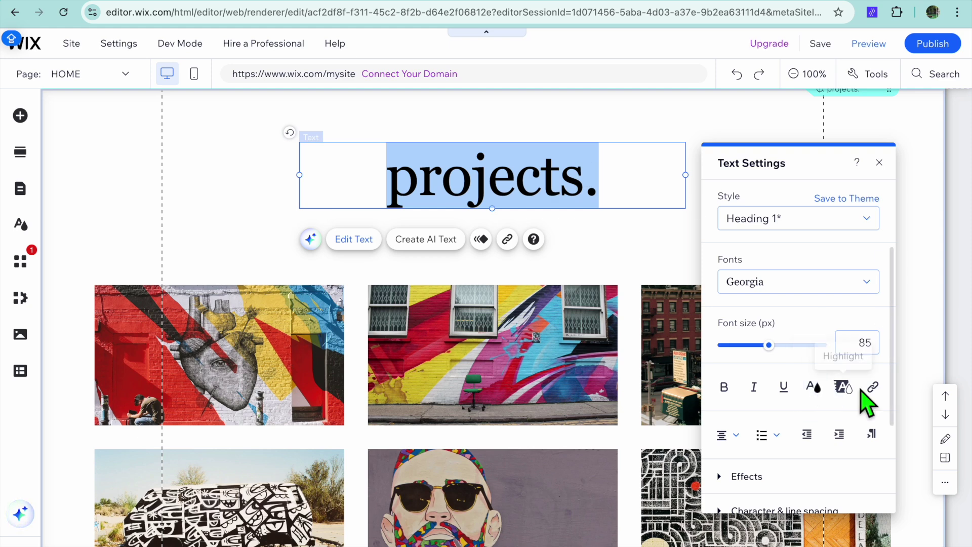
left_click(879, 163)
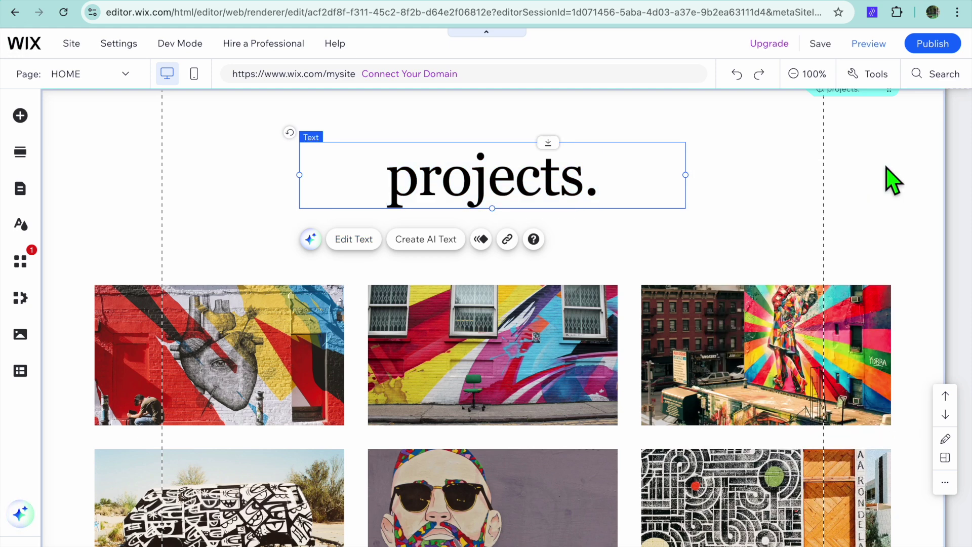
left_click(889, 178)
Add a View More text button to the home page's Welcome section, below the "Urban Adventures - Graffiti Art" tagline
scroll(892, 179, "up", 10)
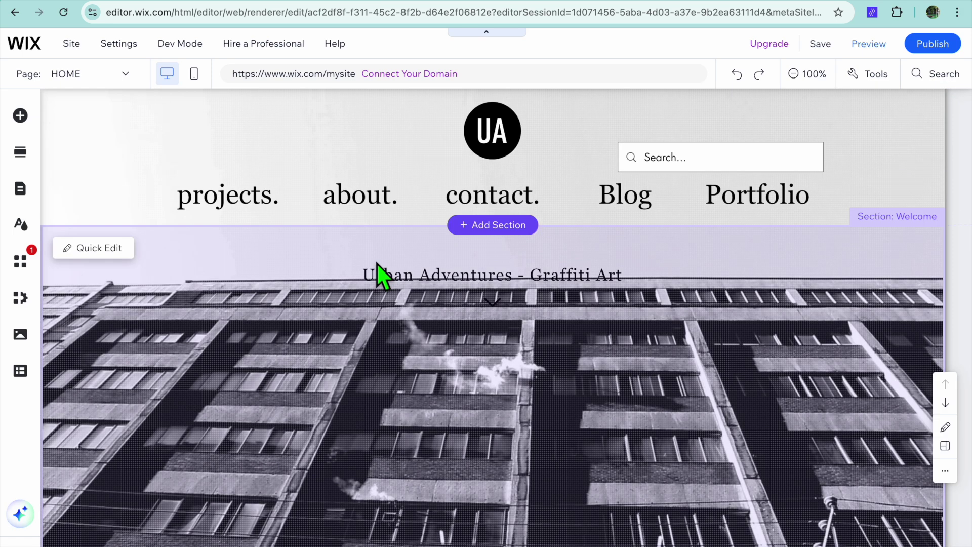
scroll(380, 275, "down", 4)
scroll(379, 275, "up", 2)
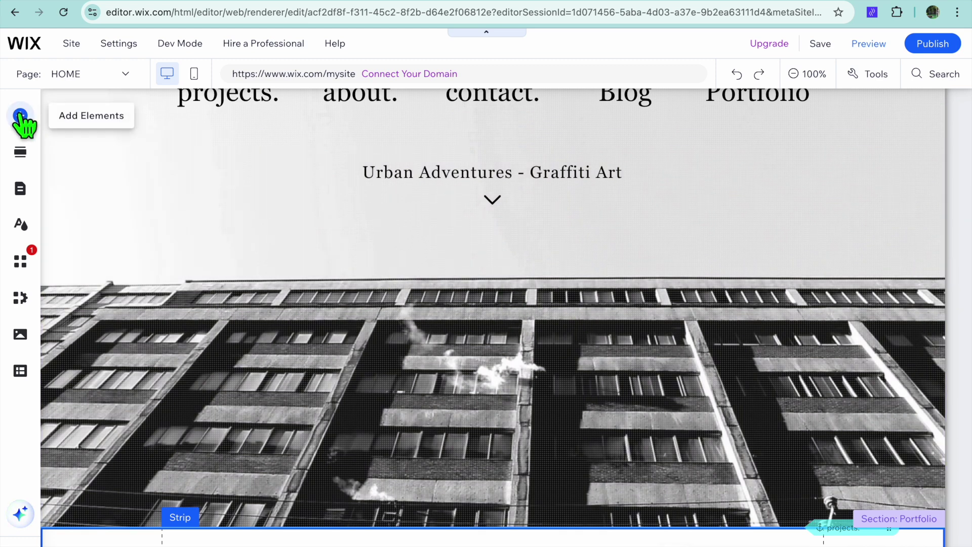
left_click(20, 116)
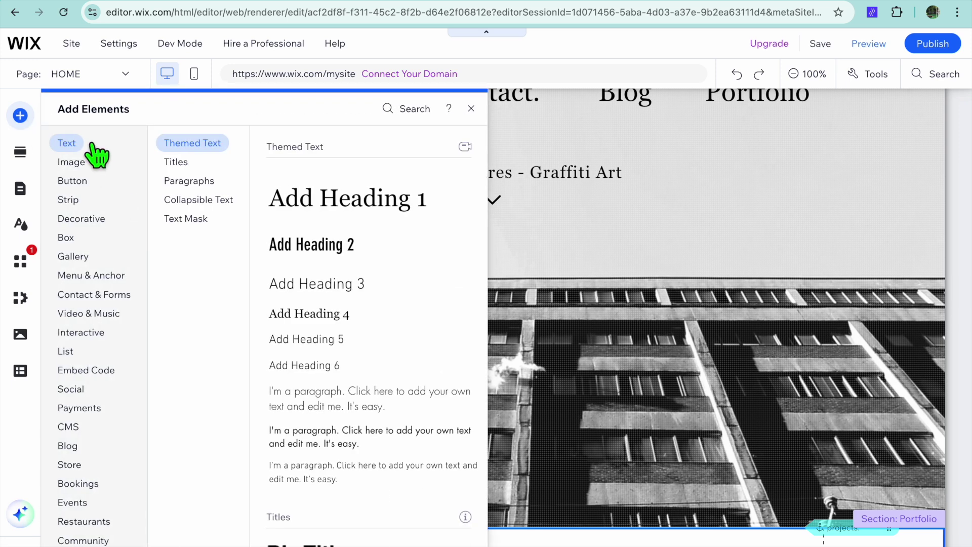
left_click(74, 466)
left_click(67, 199)
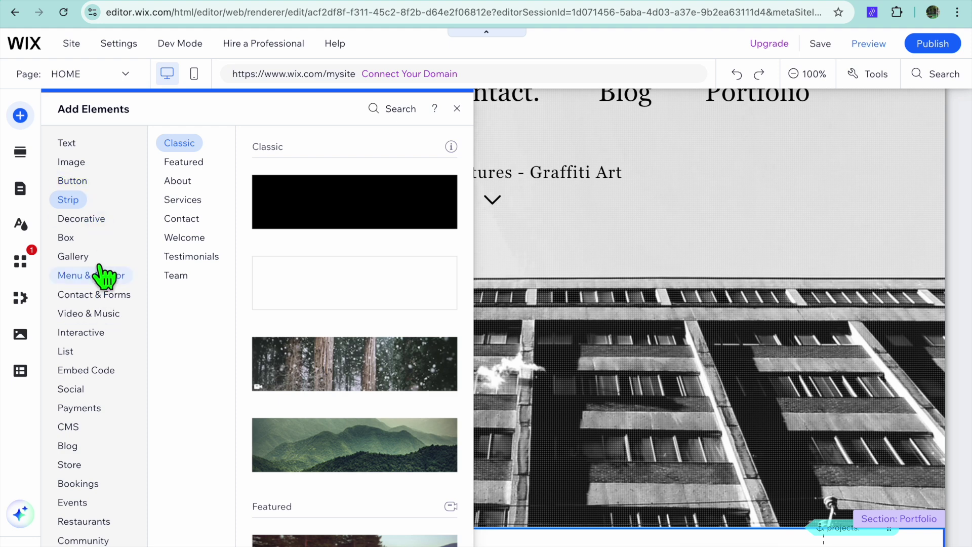
left_click(101, 313)
left_click(102, 370)
left_click(81, 218)
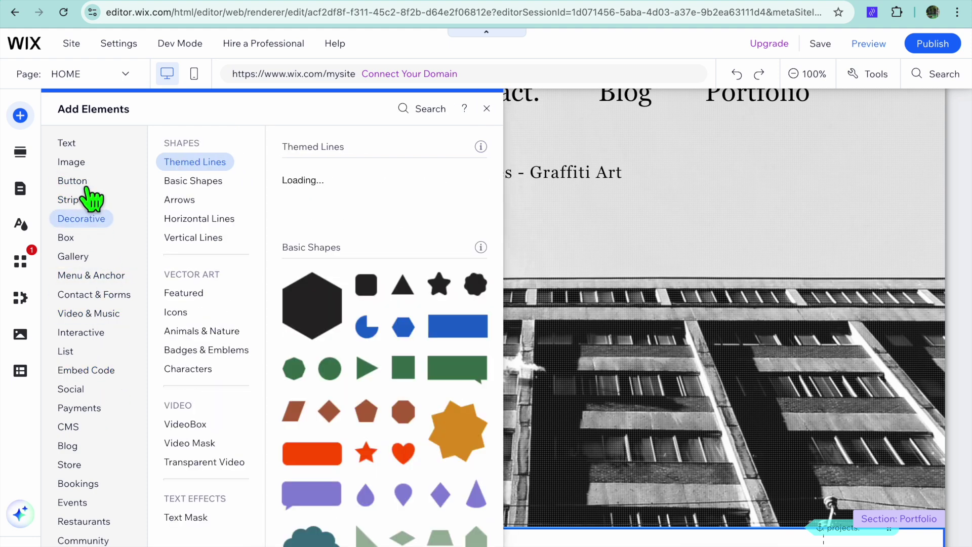
left_click(87, 184)
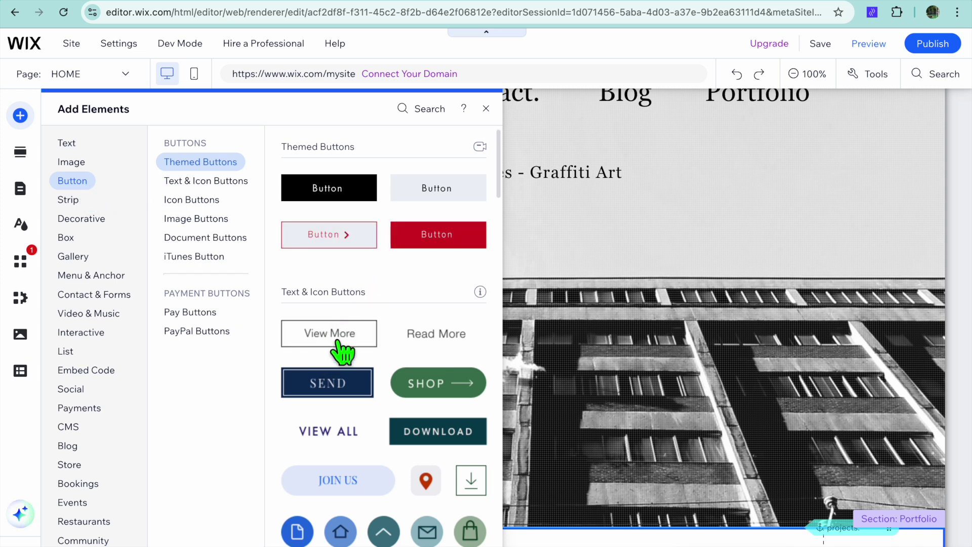
left_click_drag(336, 342, 462, 297)
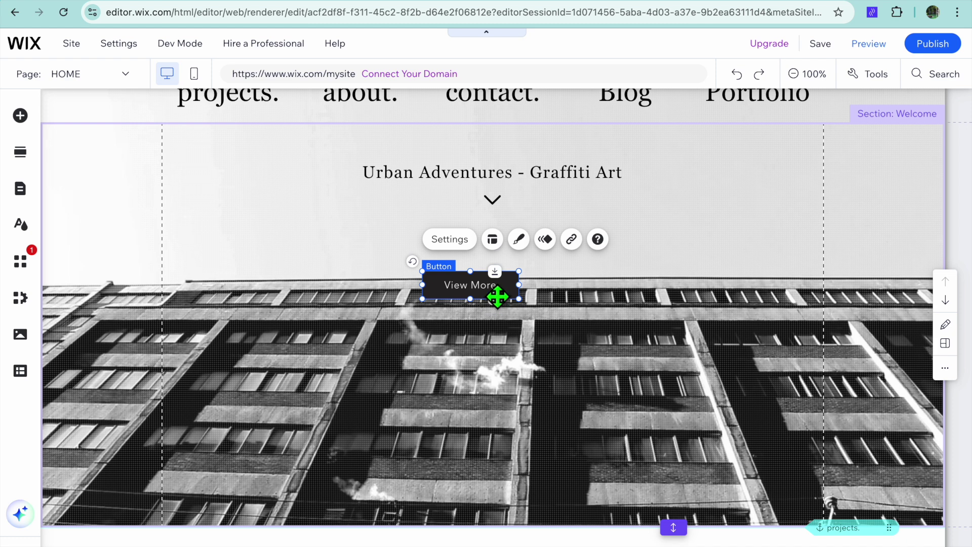
Review the design presets for the View More button and close them without changes
left_click(518, 239)
scroll(346, 302, "down", 1)
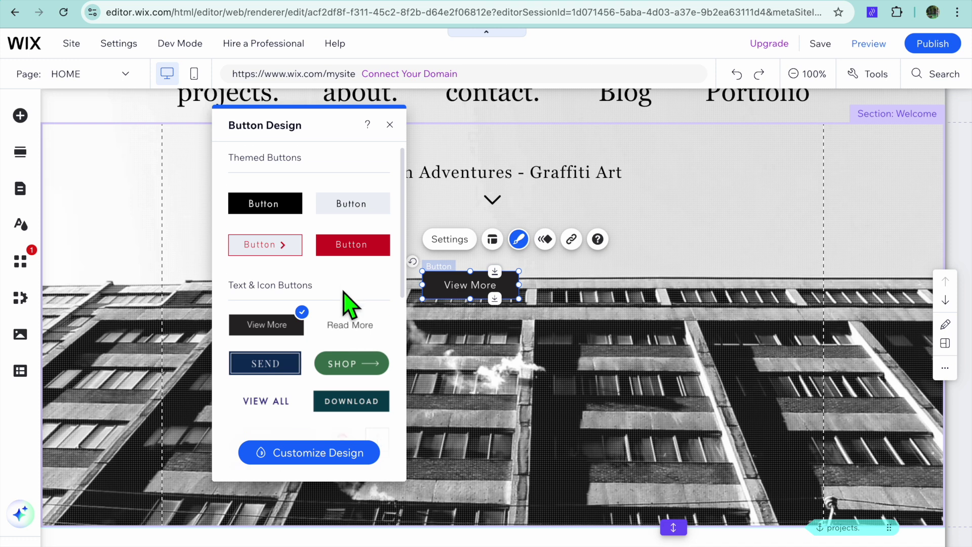
scroll(346, 302, "up", 1)
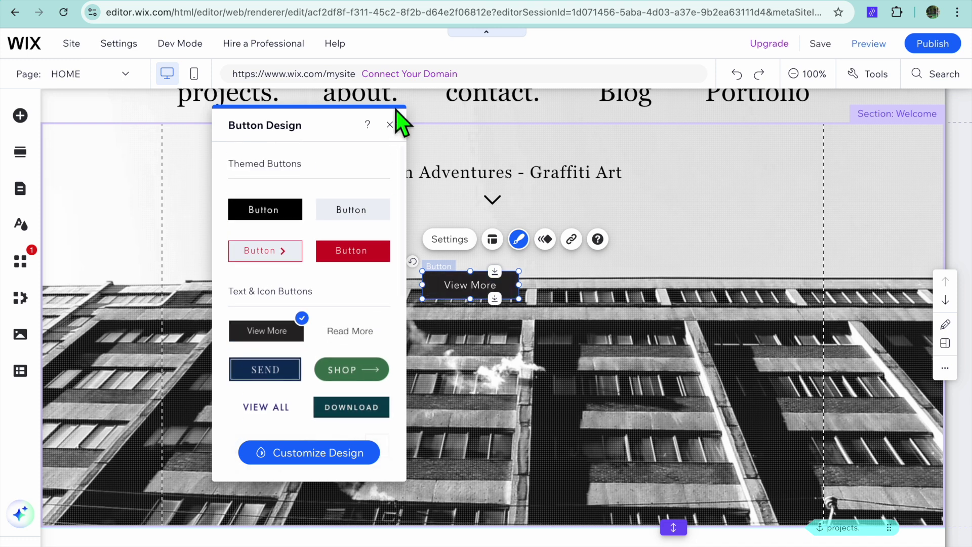
left_click(389, 124)
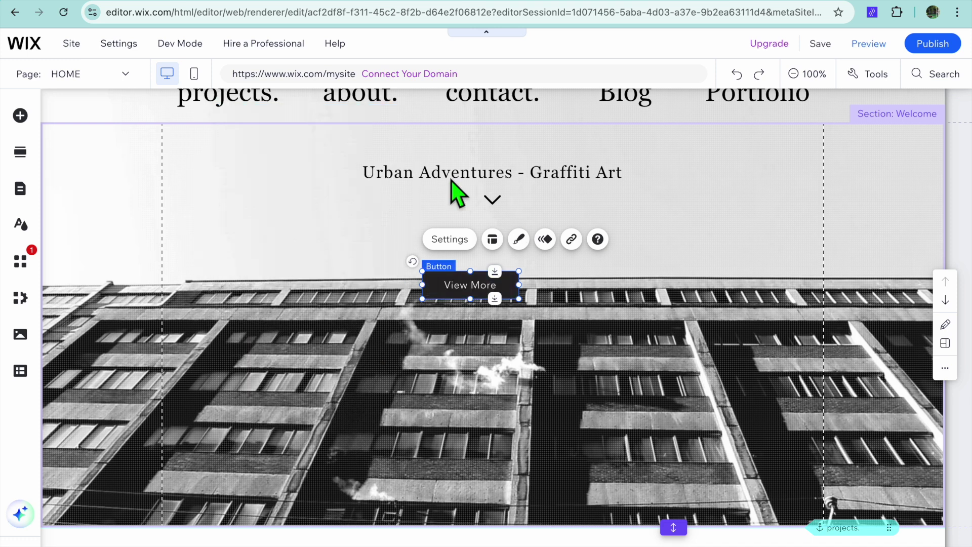
Link the View More button to the Blog page with the All Posts category, keeping its display as Text only
left_click(451, 240)
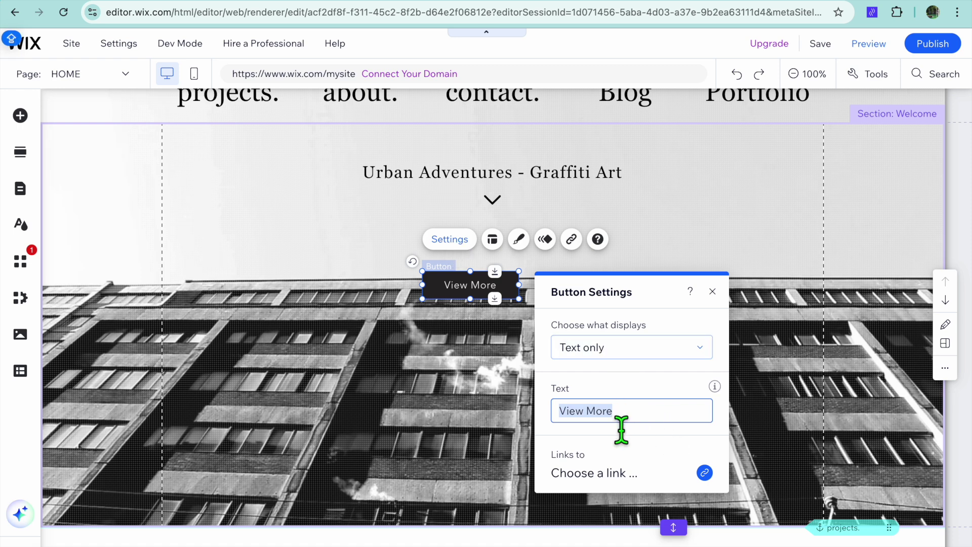
left_click(656, 350)
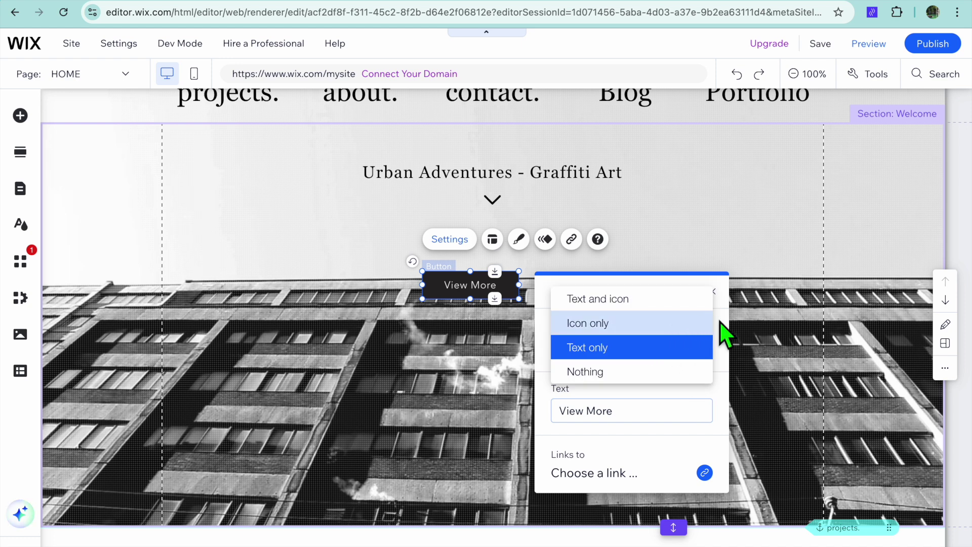
left_click(729, 337)
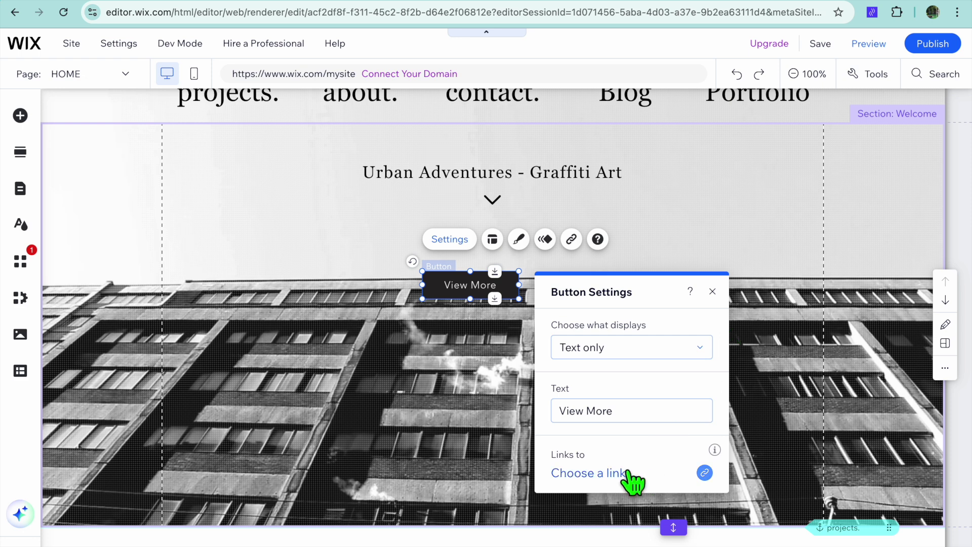
left_click(602, 472)
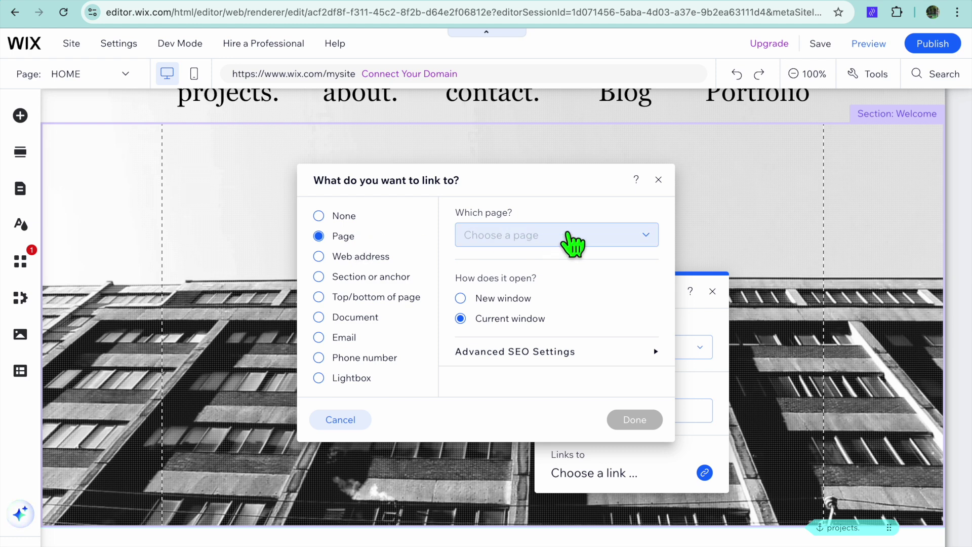
left_click(568, 234)
scroll(582, 360, "down", 1)
scroll(582, 360, "down", 5)
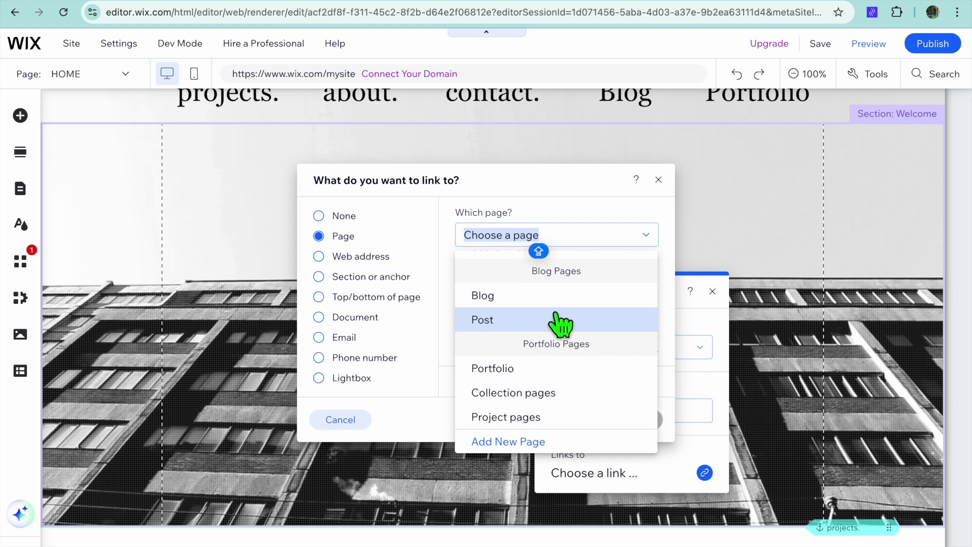
left_click(537, 296)
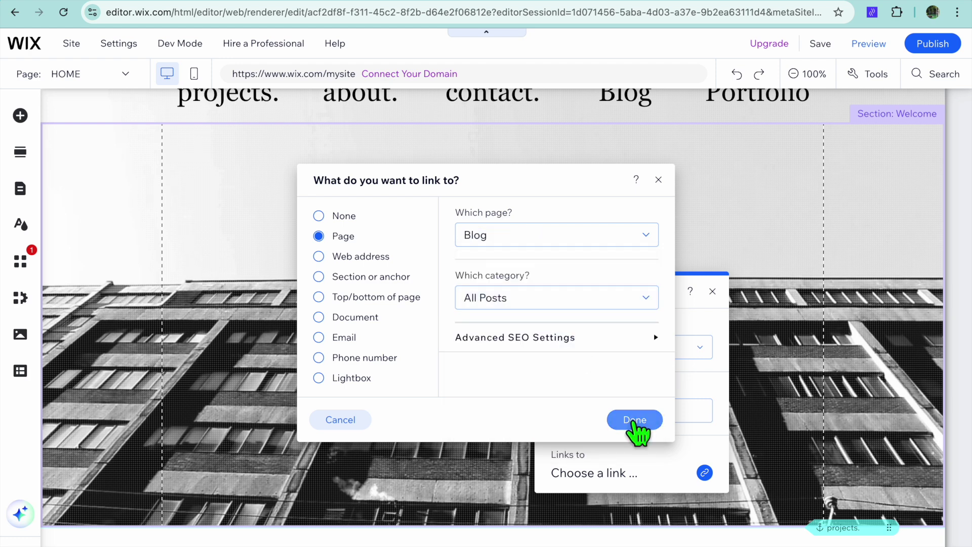
left_click(633, 421)
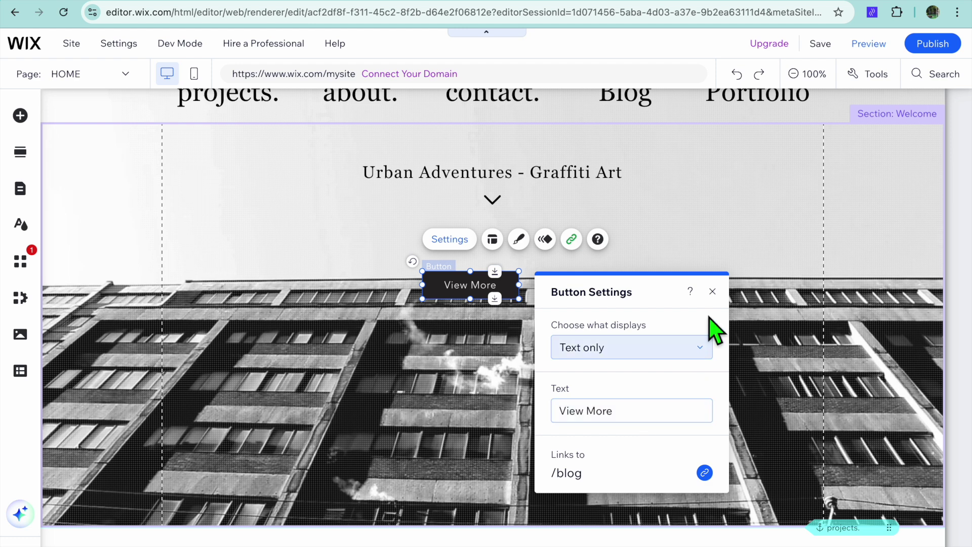
left_click(712, 292)
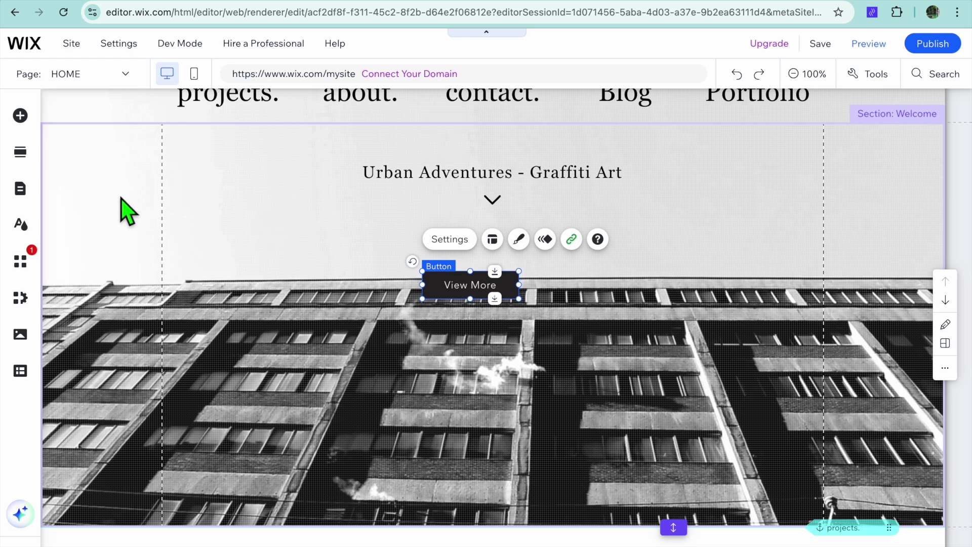
Review the site menu pages and the About, General and Contact templates for new pages, and close them without adding a page
left_click(129, 84)
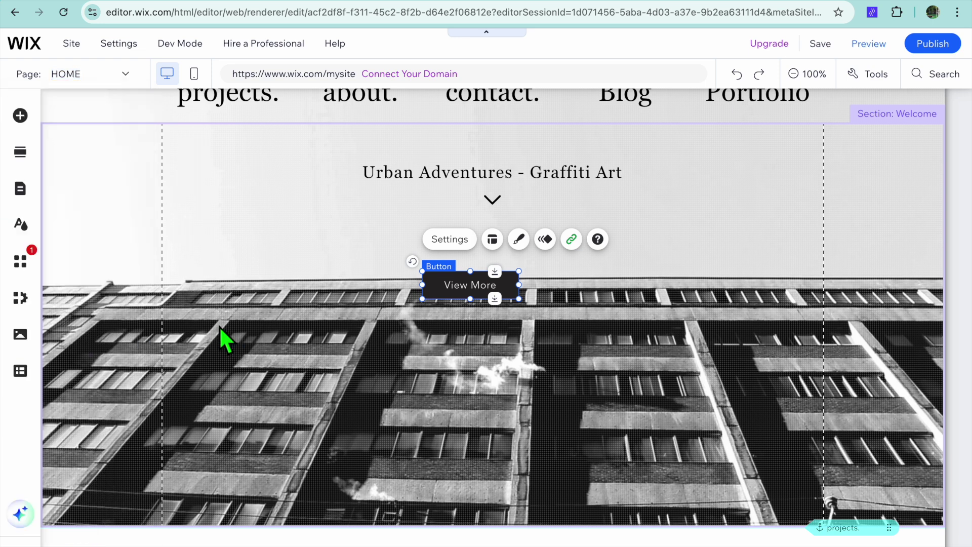
left_click(23, 199)
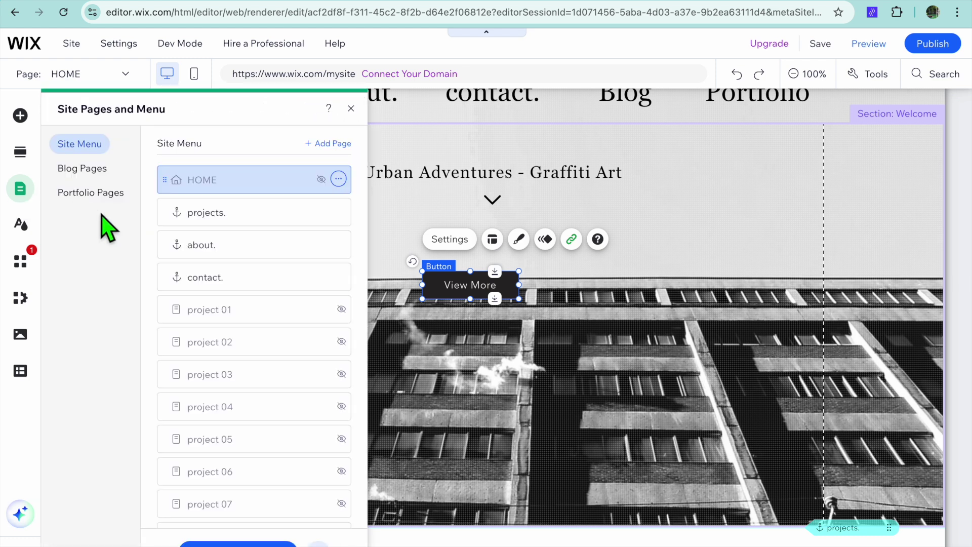
left_click(327, 157)
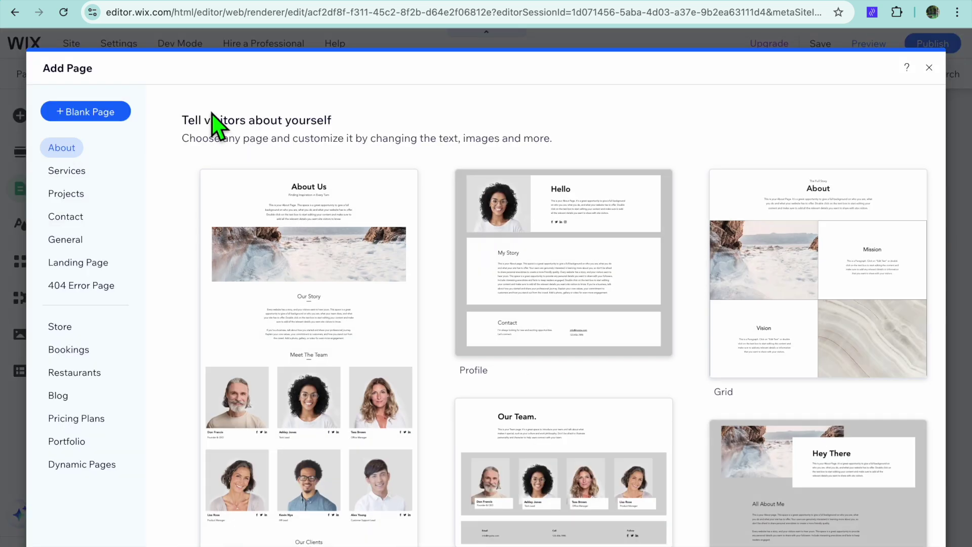
left_click(76, 328)
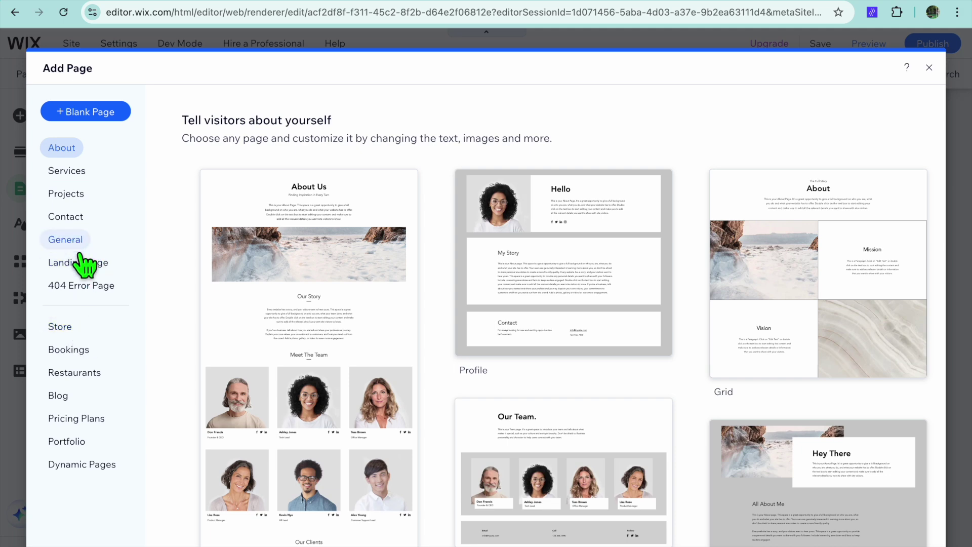
left_click(82, 242)
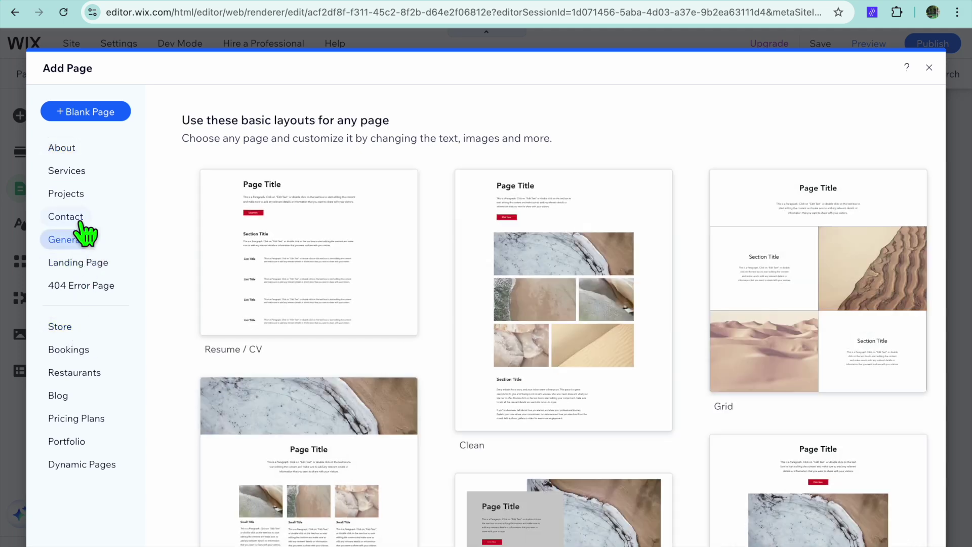
left_click(75, 217)
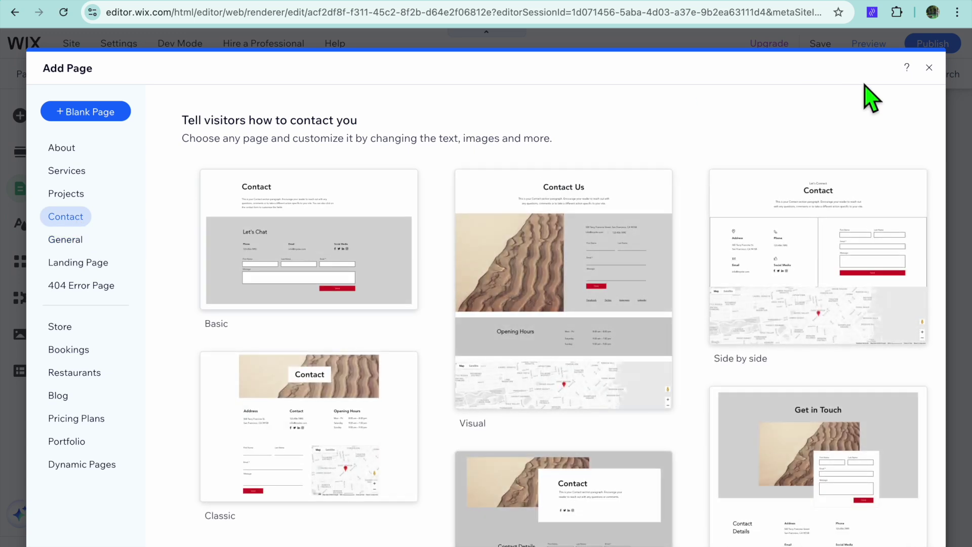
left_click(928, 68)
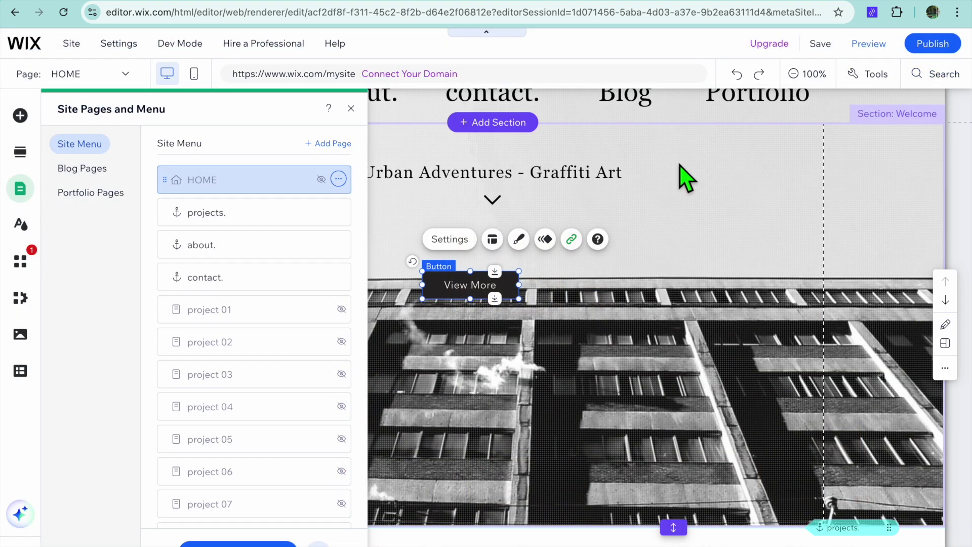
left_click(351, 109)
Preview the site and test the View More button's link
scroll(628, 154, "up", 2)
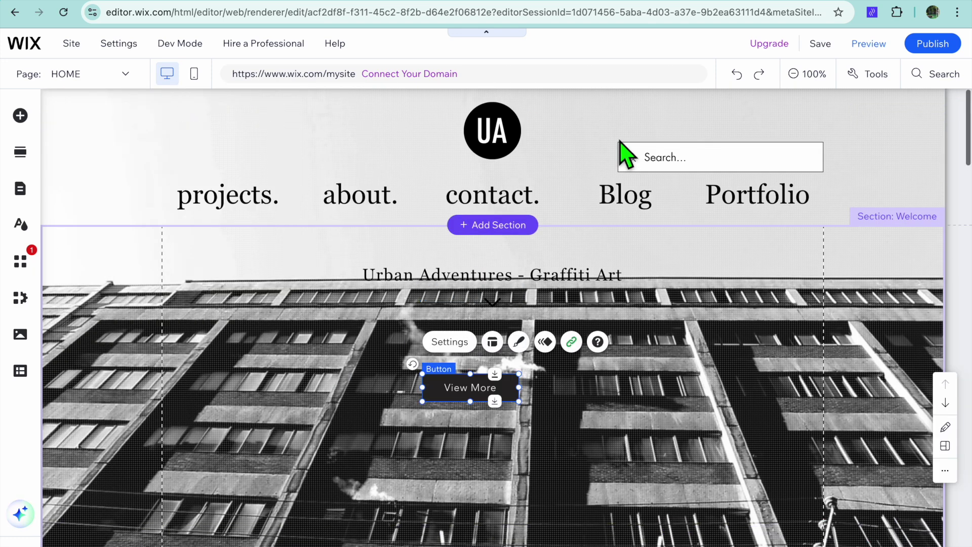
left_click(868, 44)
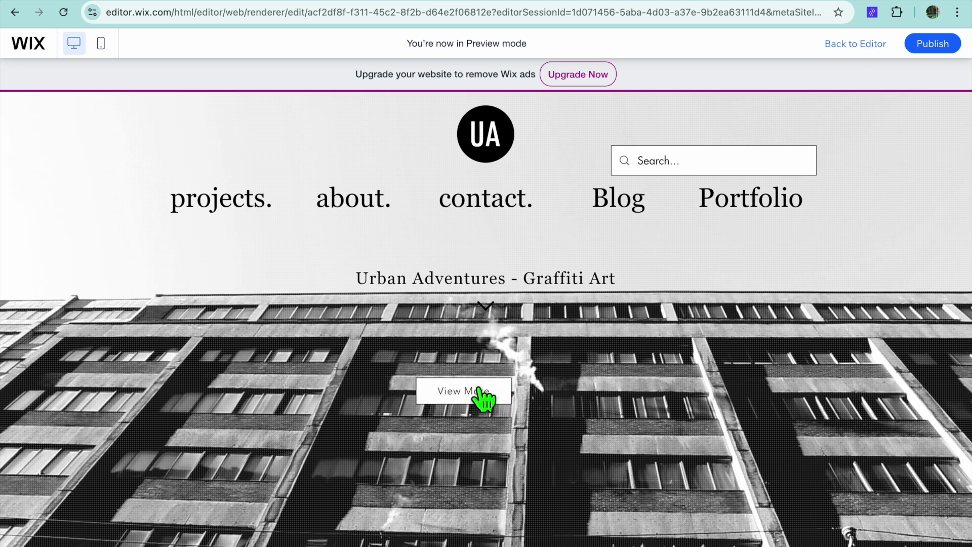
left_click(503, 391)
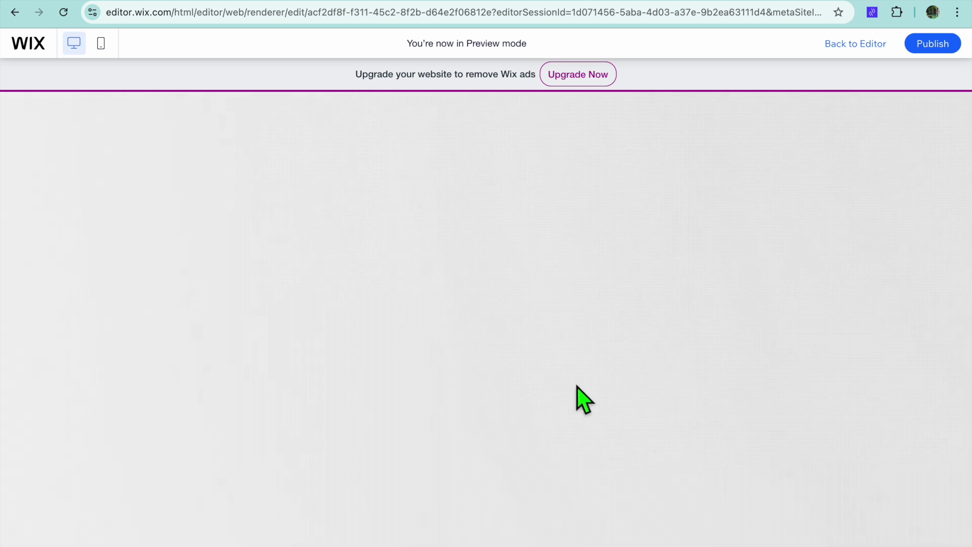